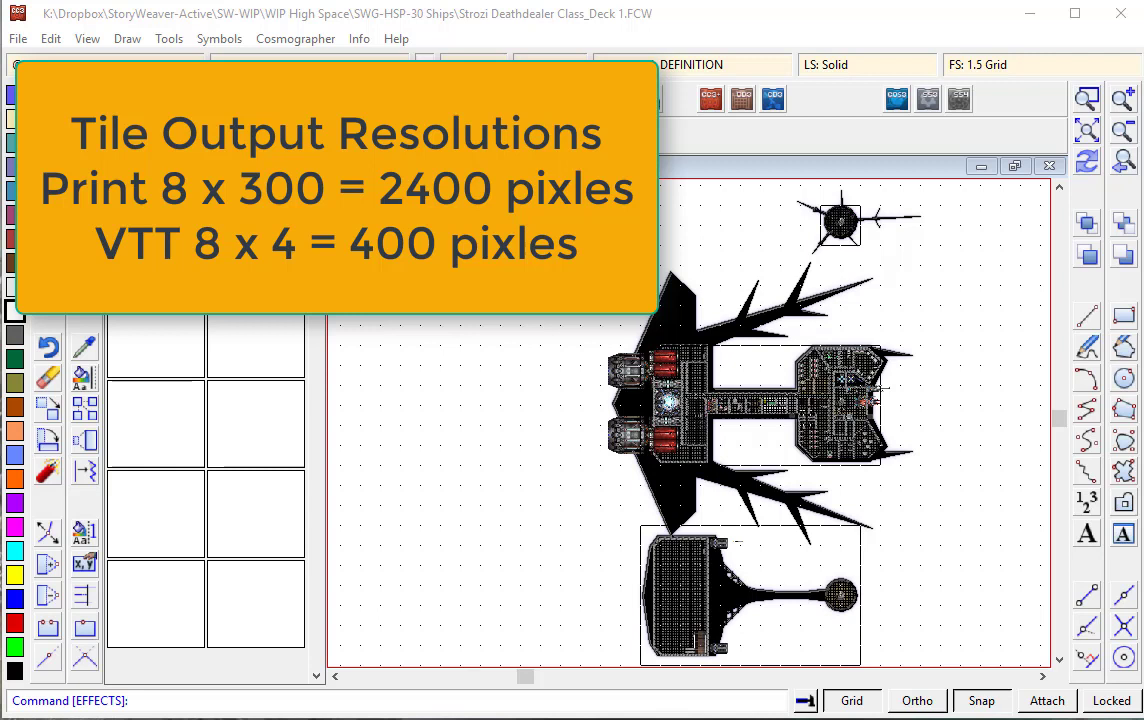
Zoom in with a window around the ship's main deck
left_click(1087, 98)
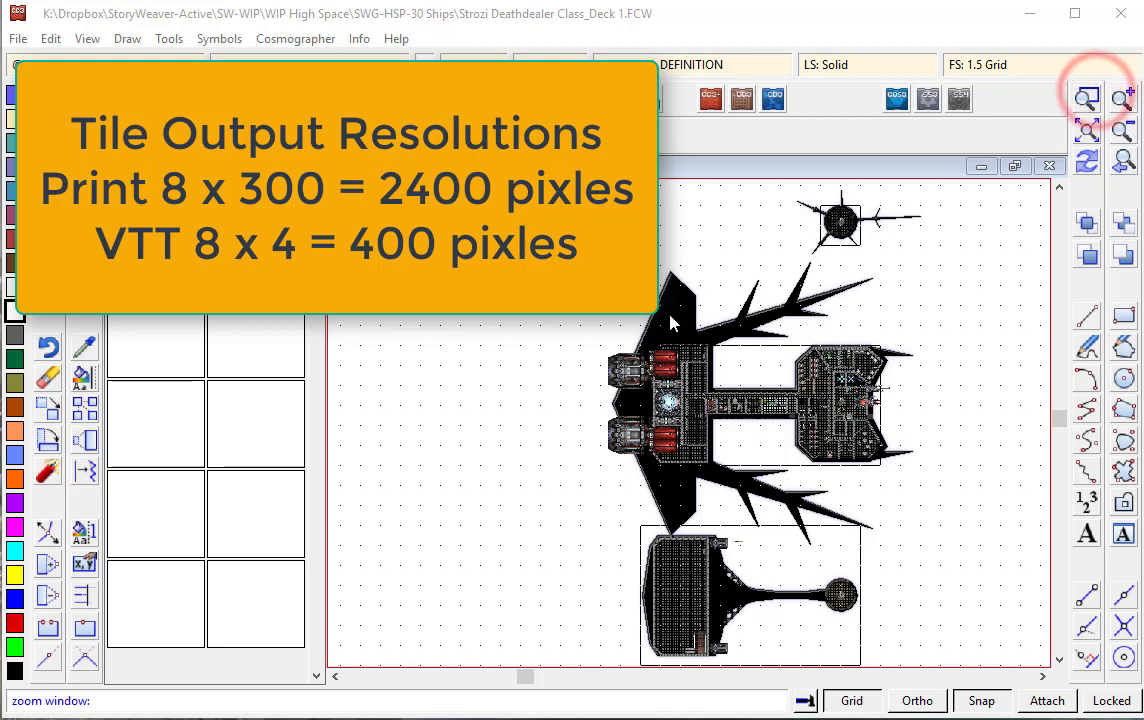
left_click(1077, 97)
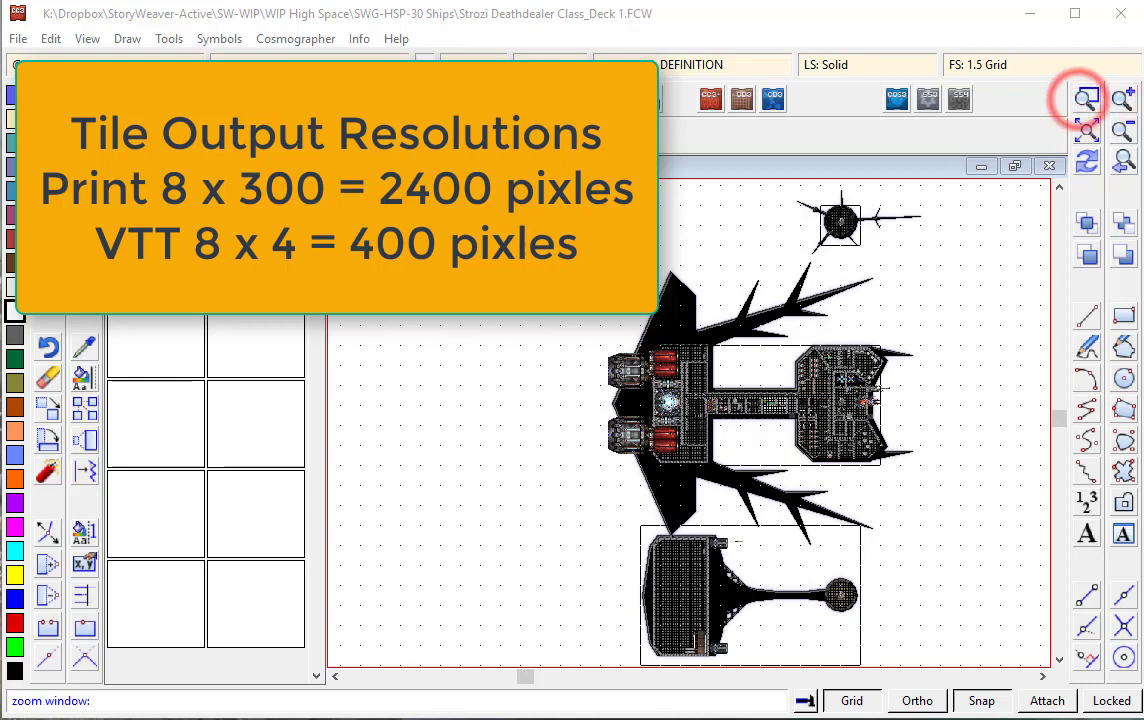
left_click(621, 319)
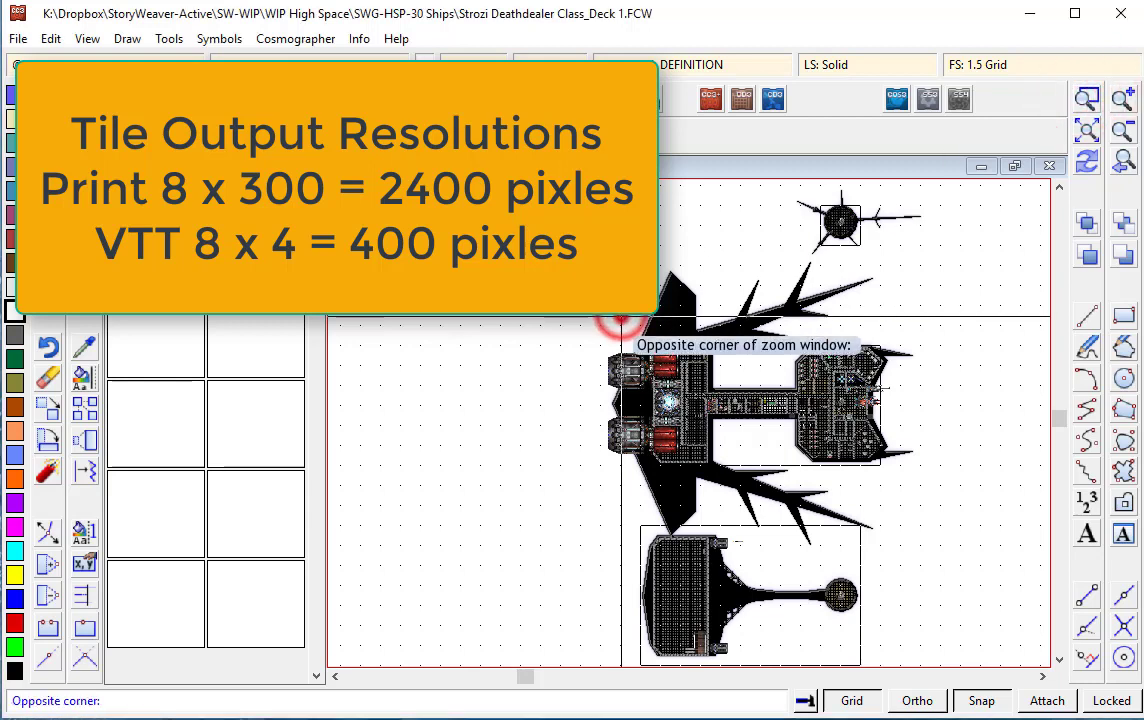
left_click(909, 486)
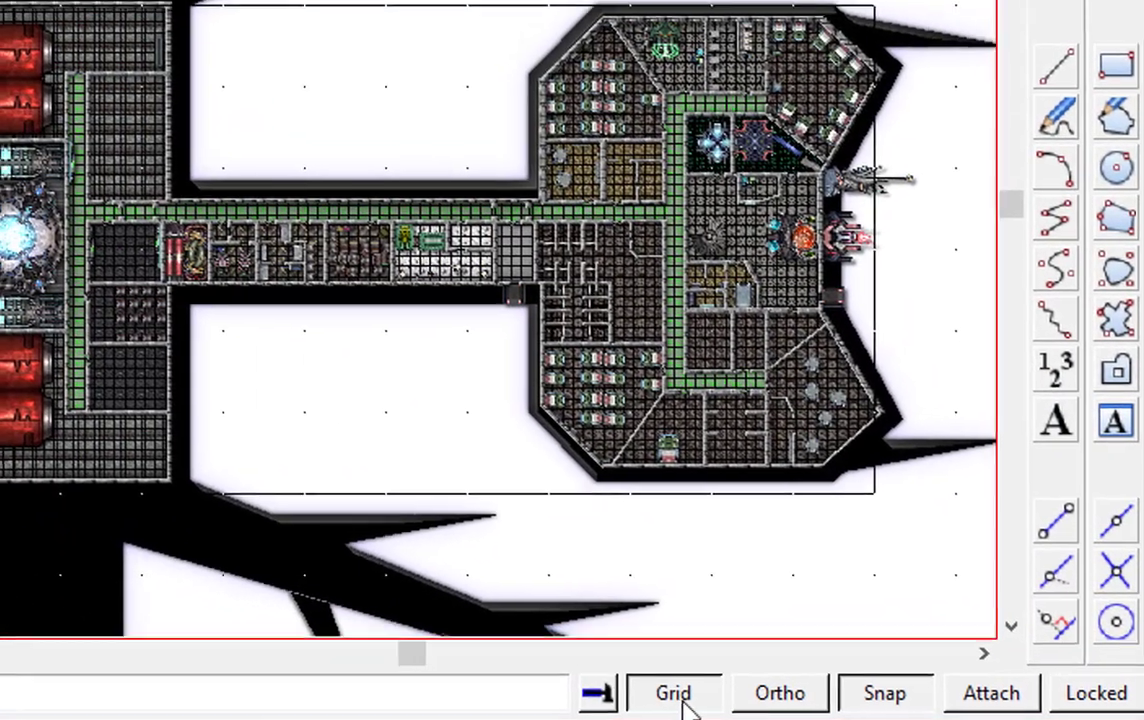
Check the drawing's grid system settings, then close them and cancel the pending zoom
right_click(811, 698)
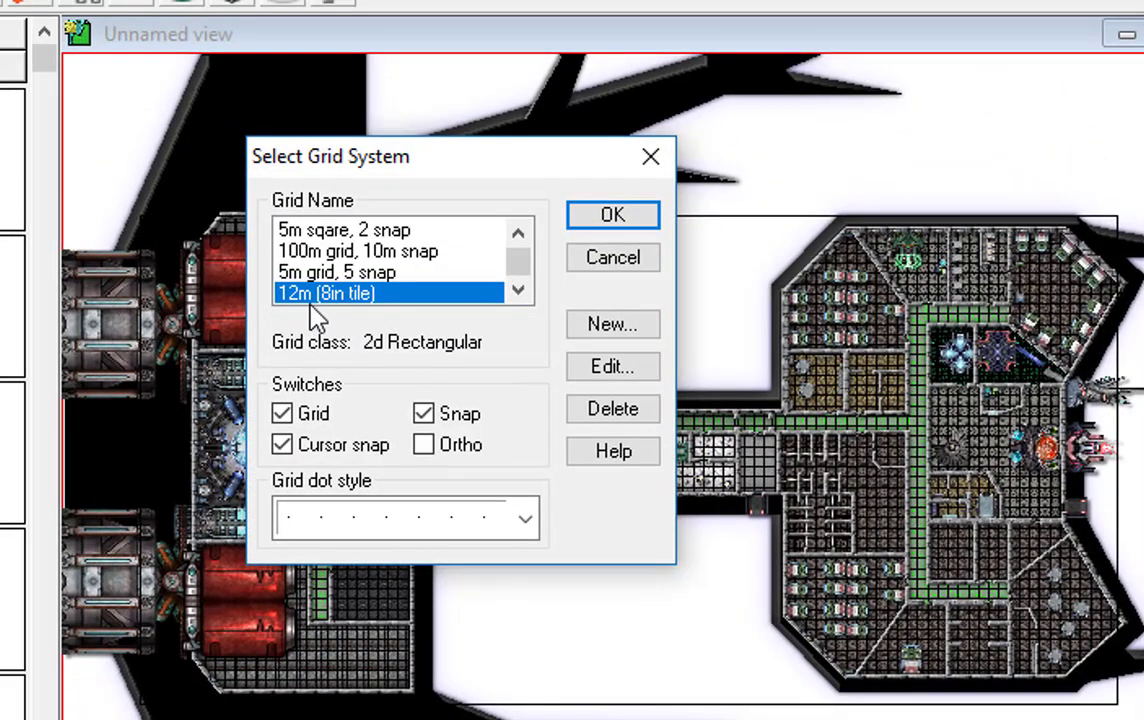
left_click(645, 160)
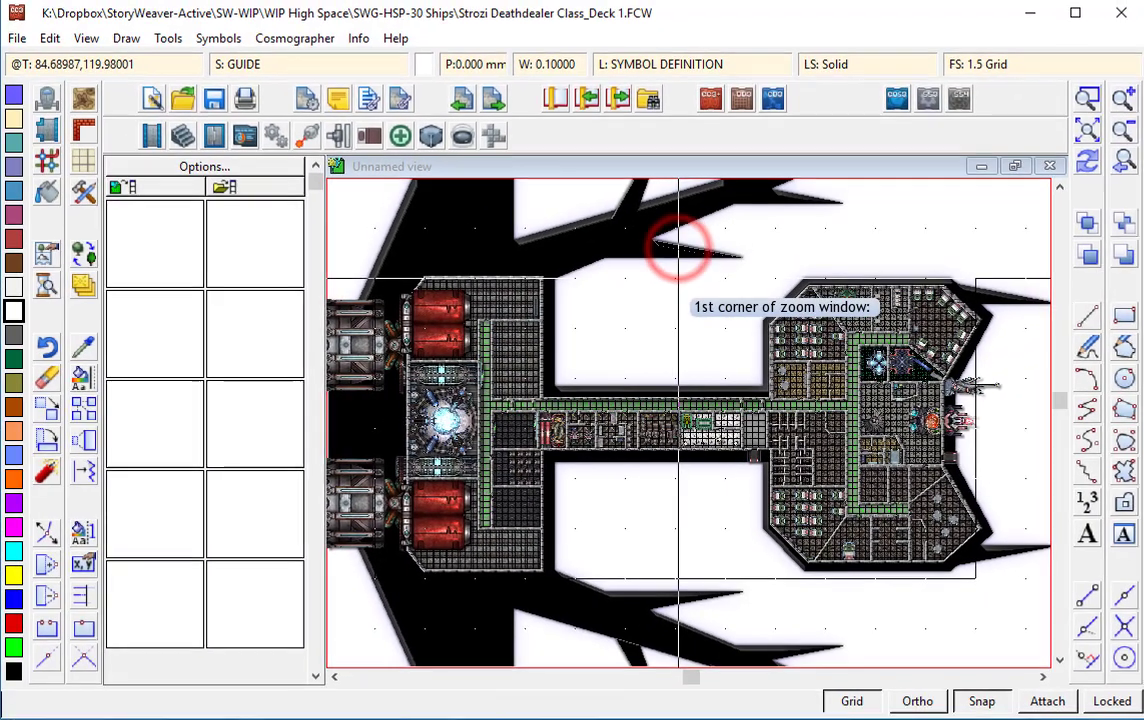
key("Escape")
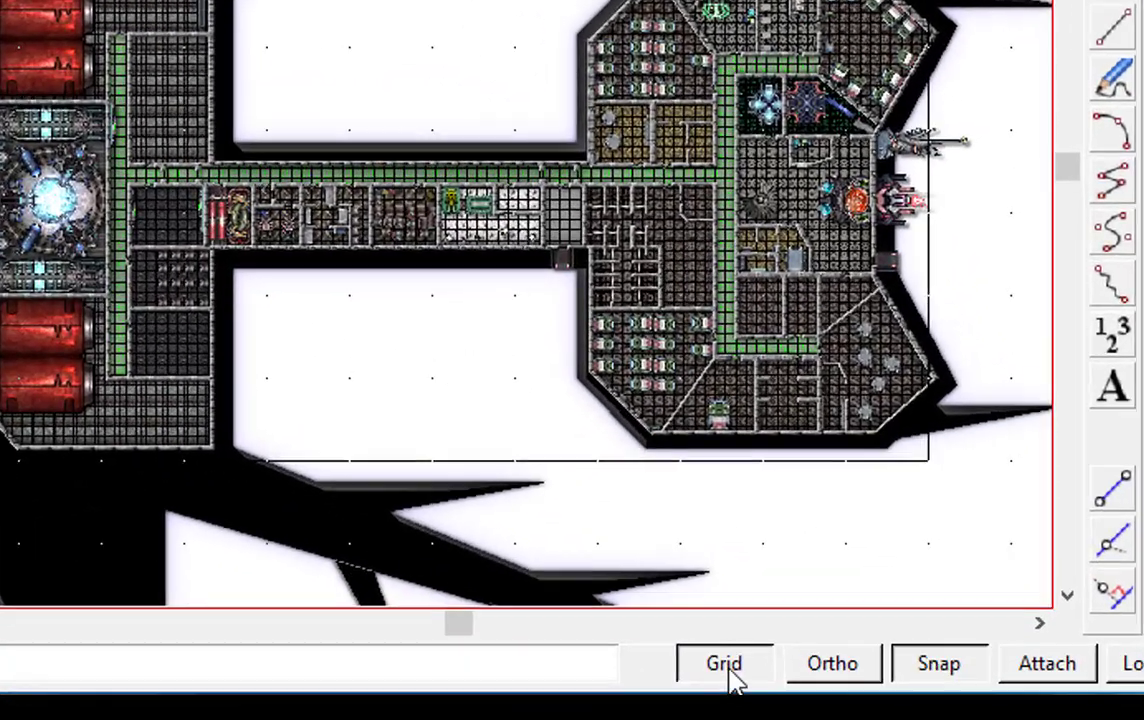
Confirm the 12m (8in tile) grid system is active and close its settings
right_click(727, 668)
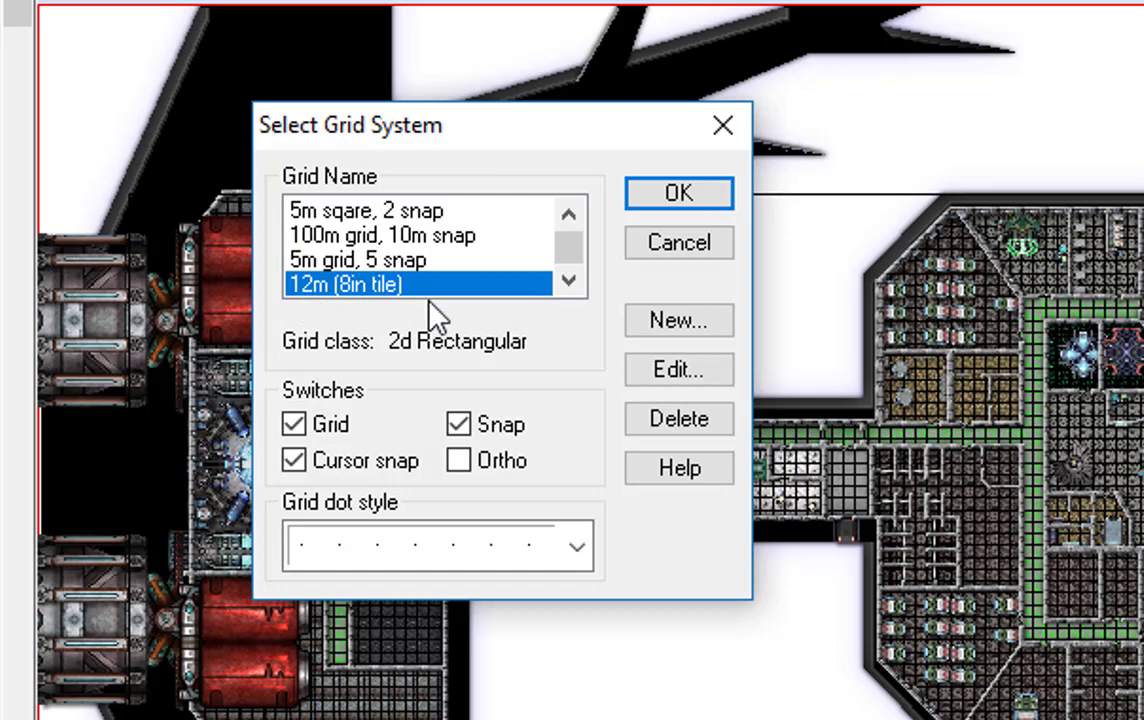
left_click(722, 125)
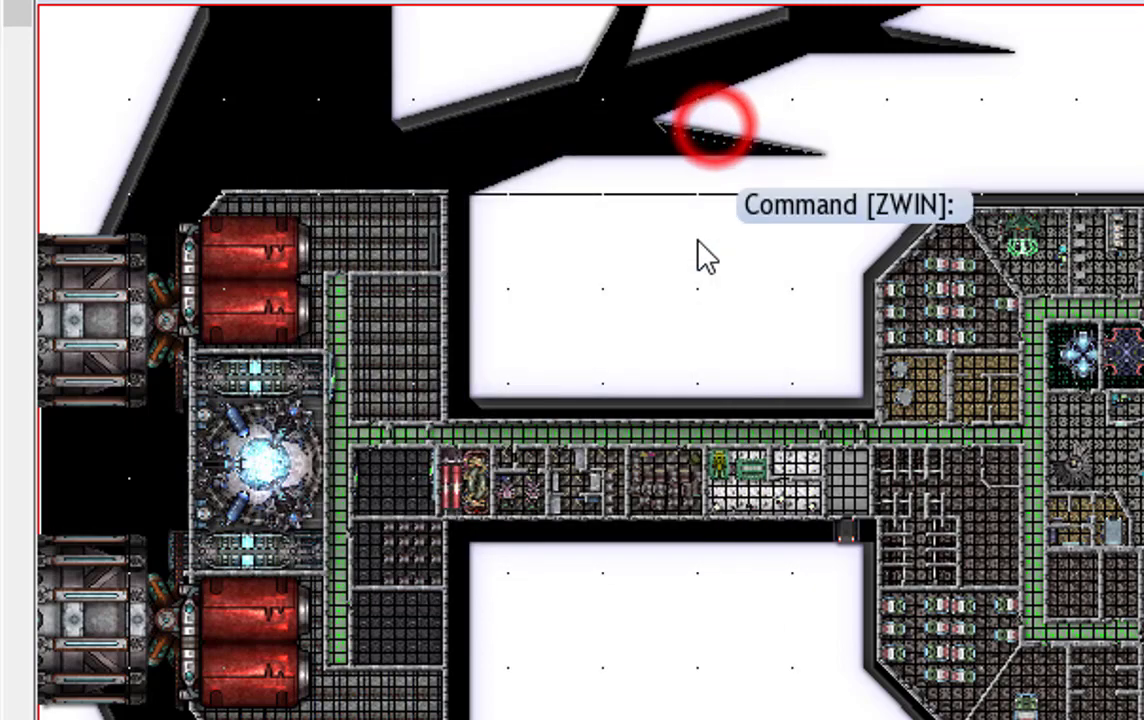
left_click(595, 177)
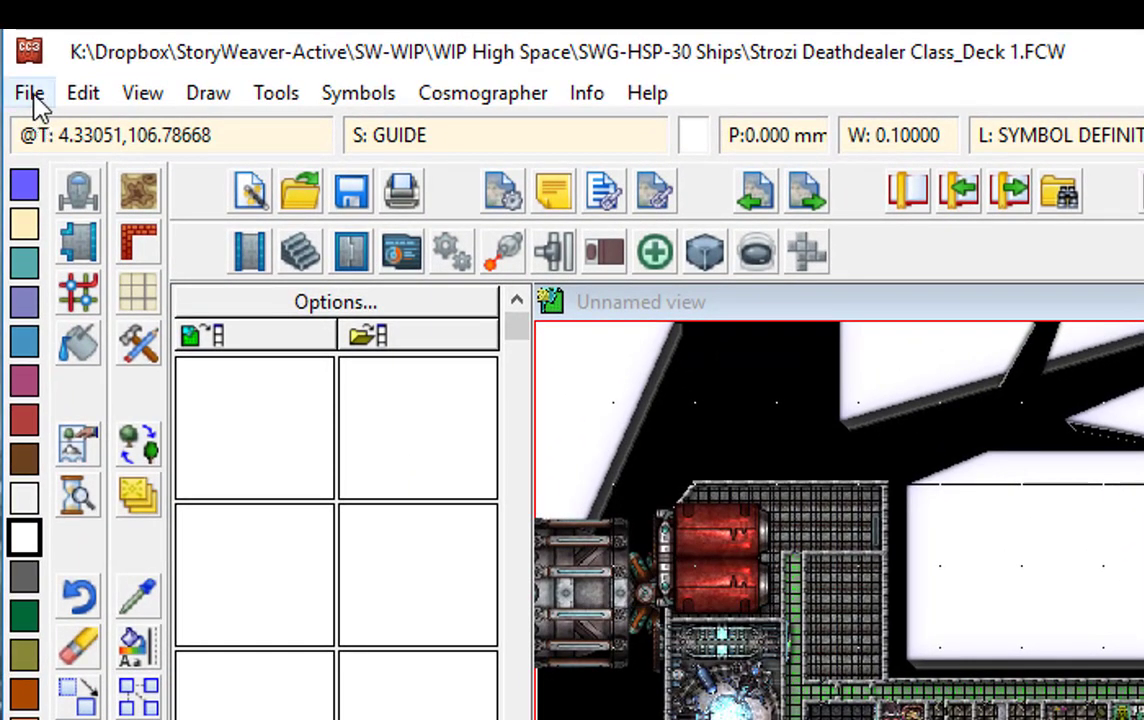
Set up Save As for Strozi Deathdealer Class_Deck 1.PNG as a Rectangular section PNG, with bitmap options
left_click(32, 96)
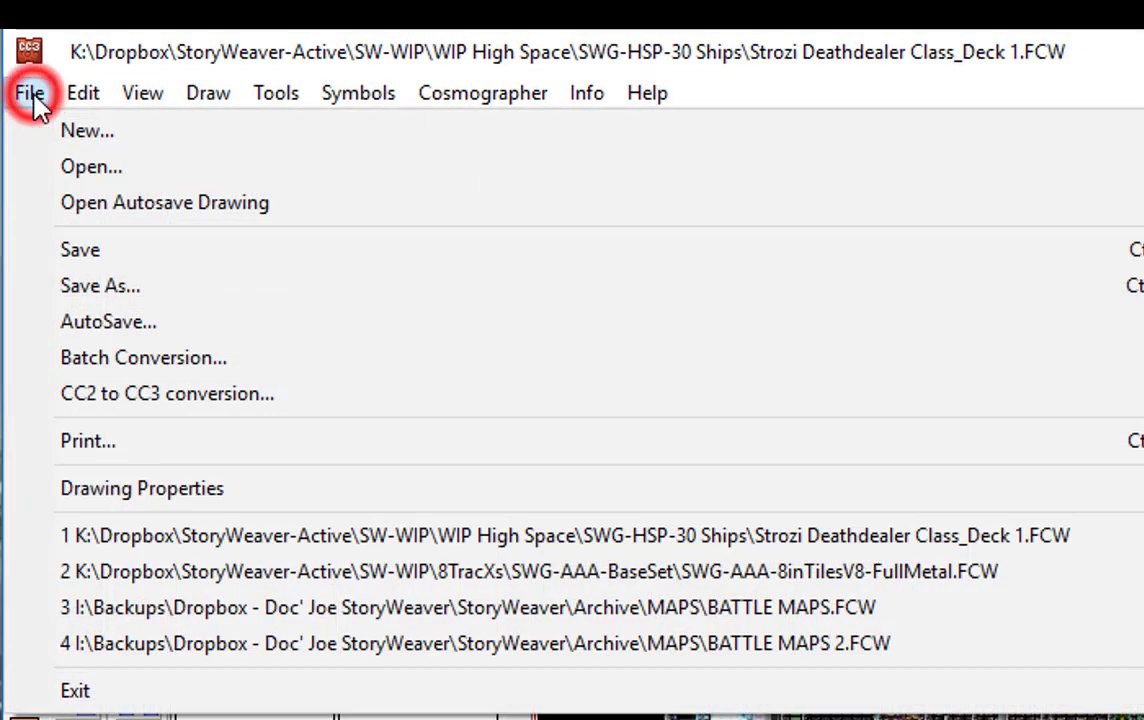
left_click(112, 288)
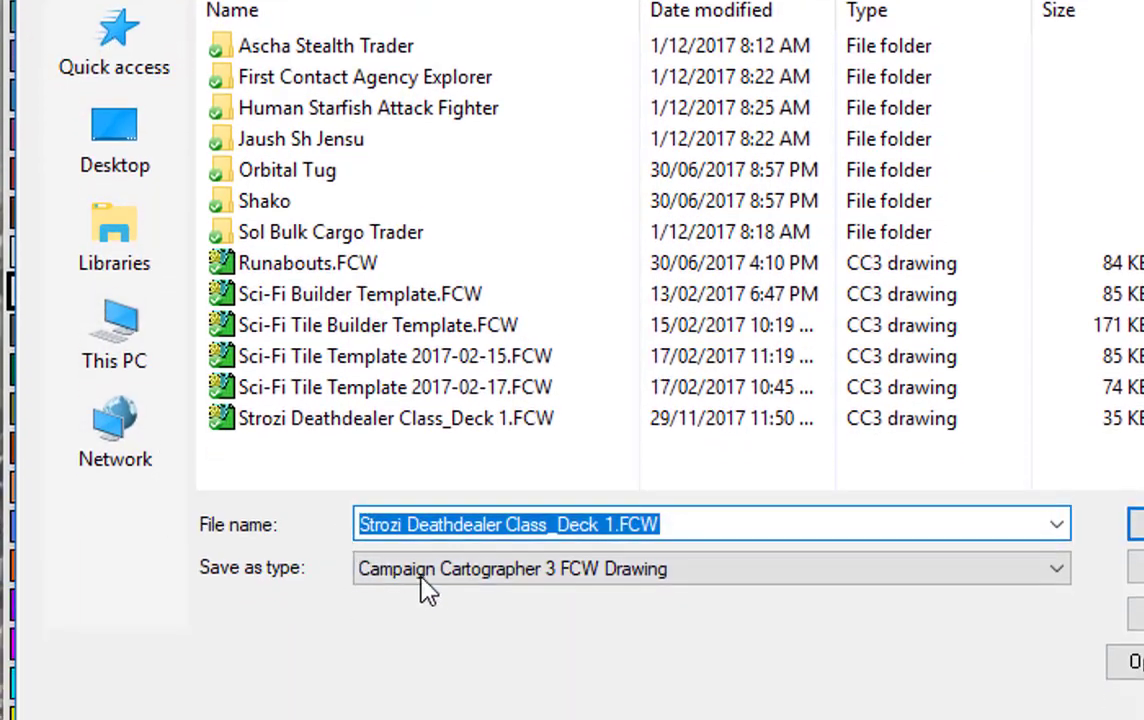
left_click(425, 572)
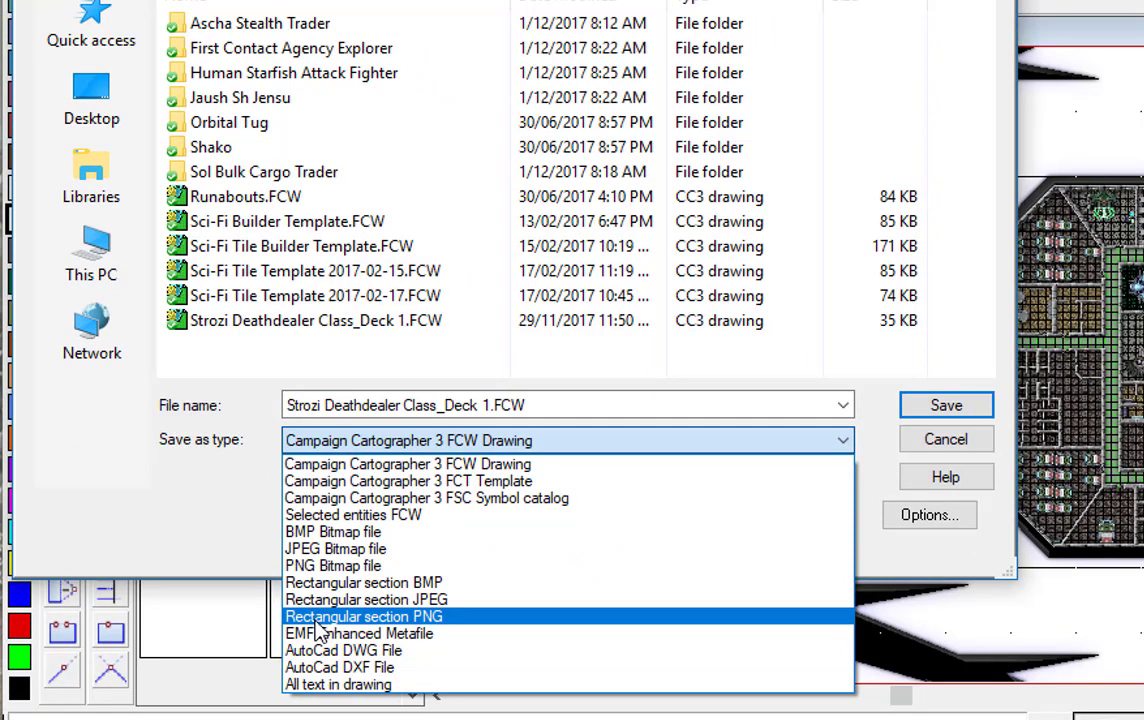
left_click(318, 619)
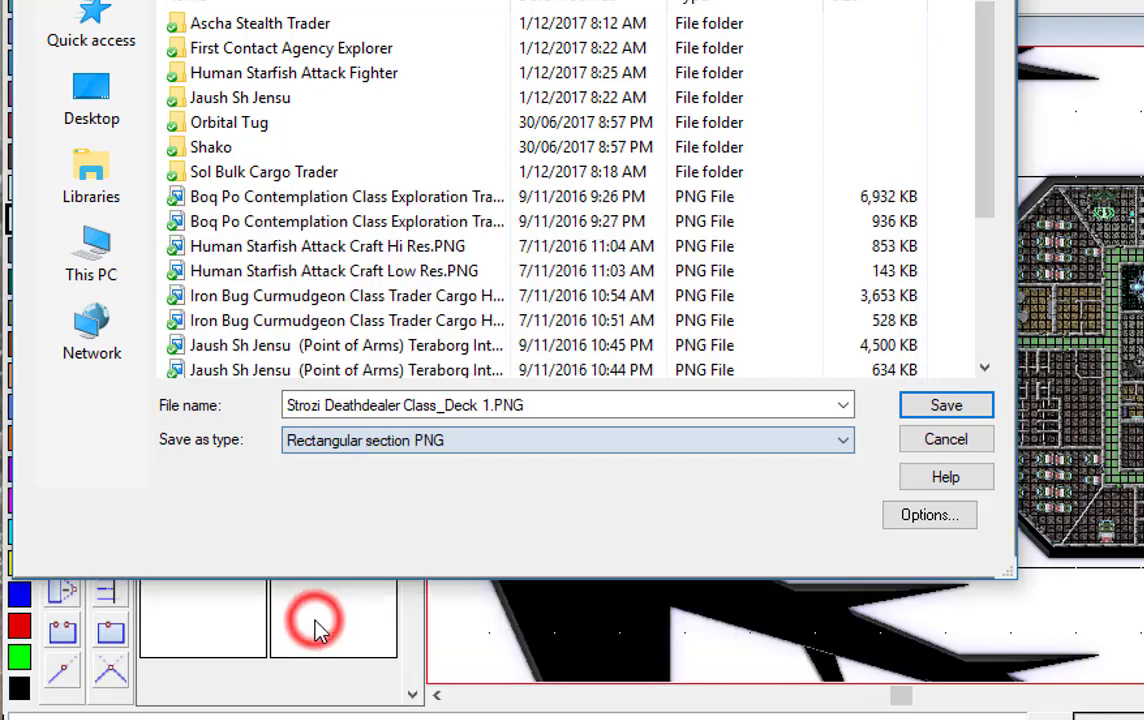
left_click(899, 524)
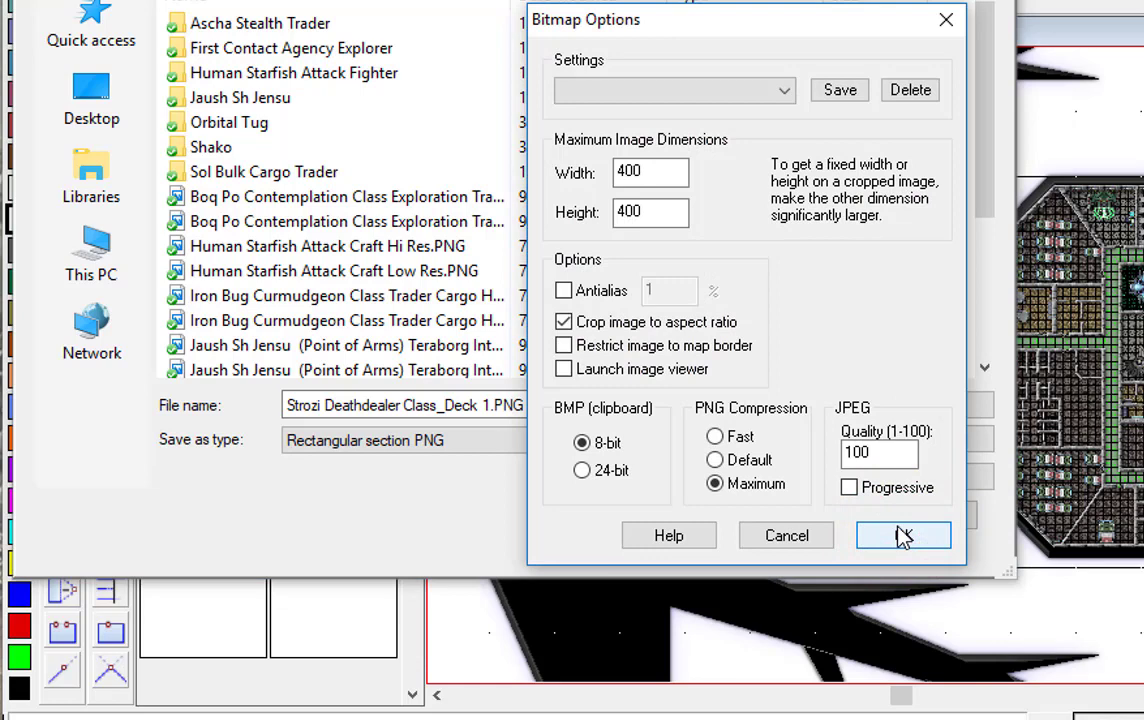
Keep the bitmap tile size at 400 × 400 pixels and accept the settings
left_click(662, 173)
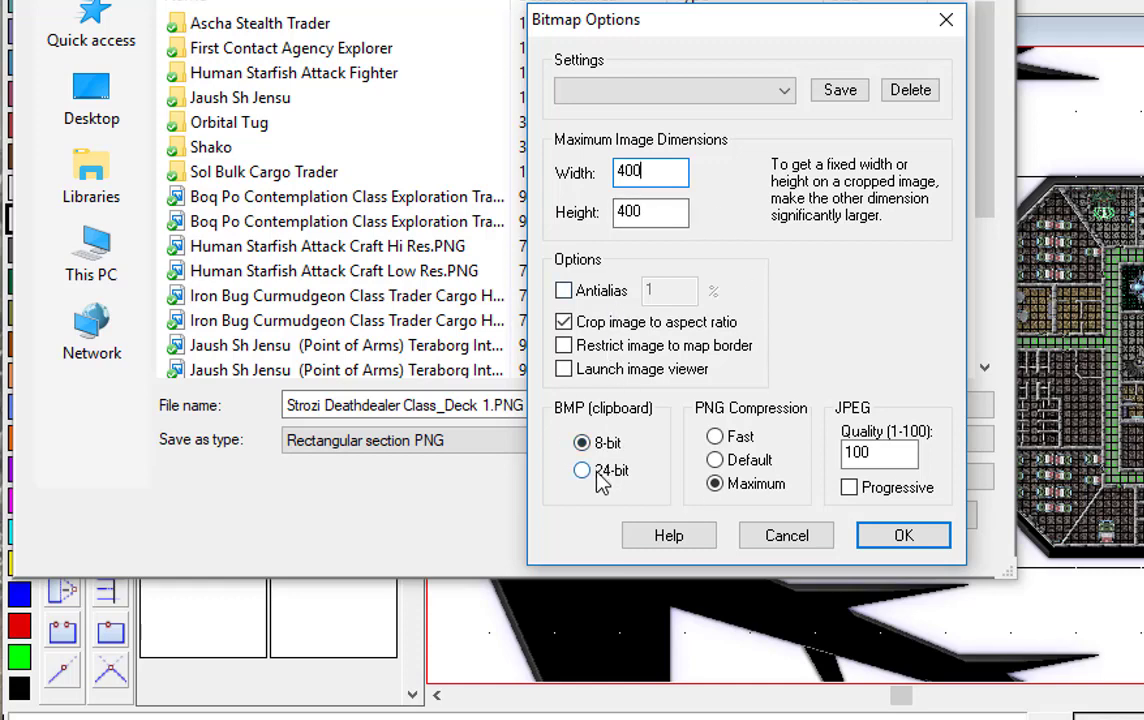
left_click(888, 540)
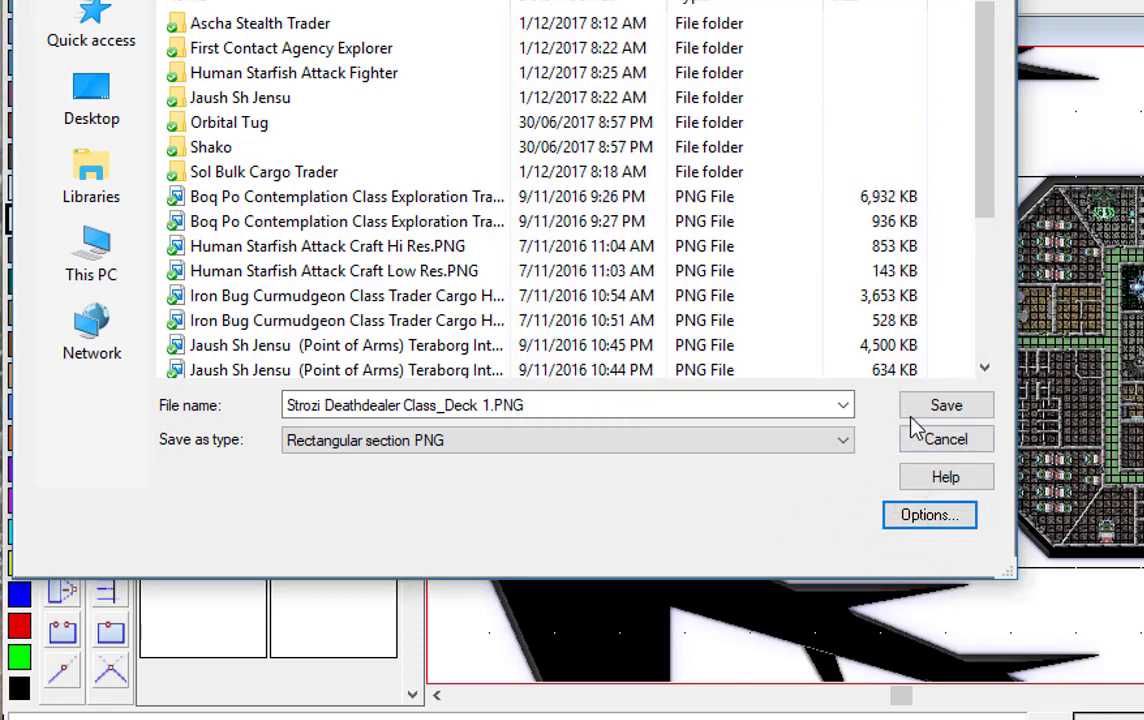
Save the PNG and frame the export rectangle by picking two opposite corners on the deck
left_click(908, 410)
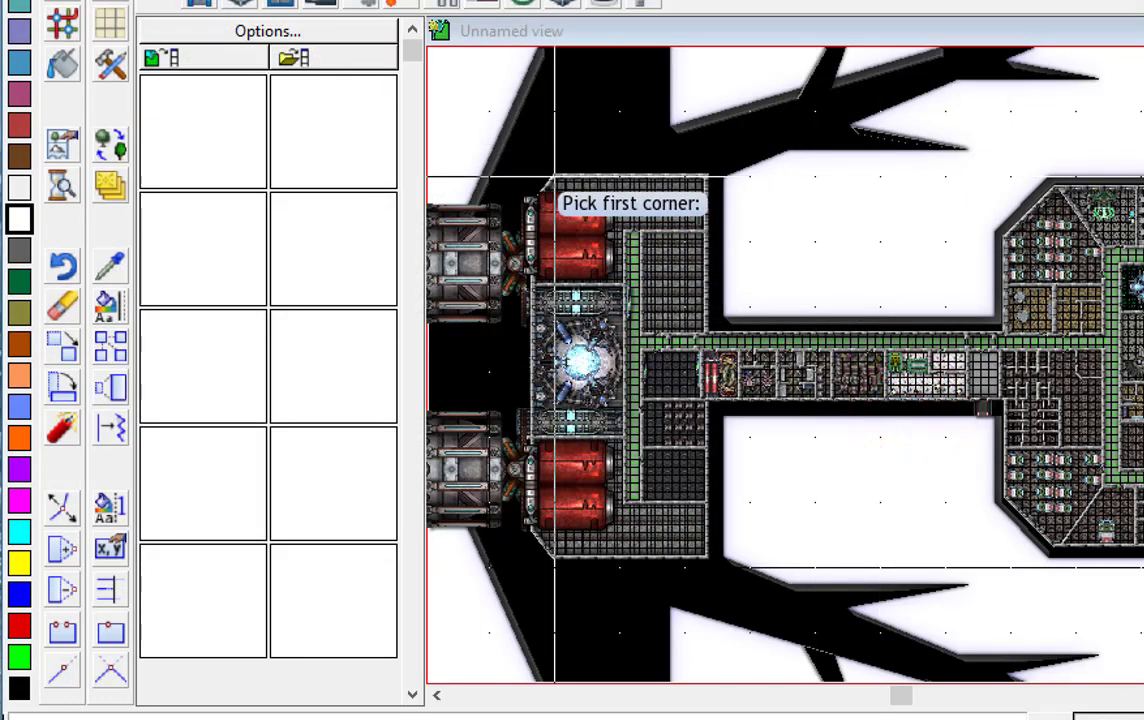
left_click(535, 170)
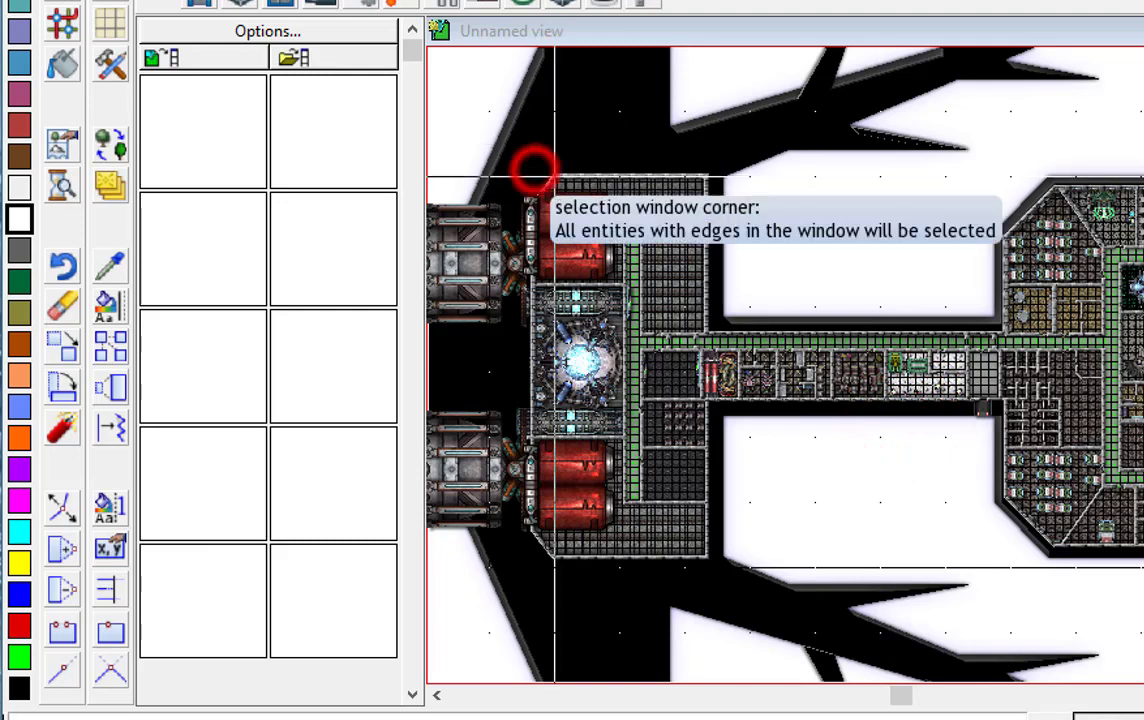
left_click(622, 238)
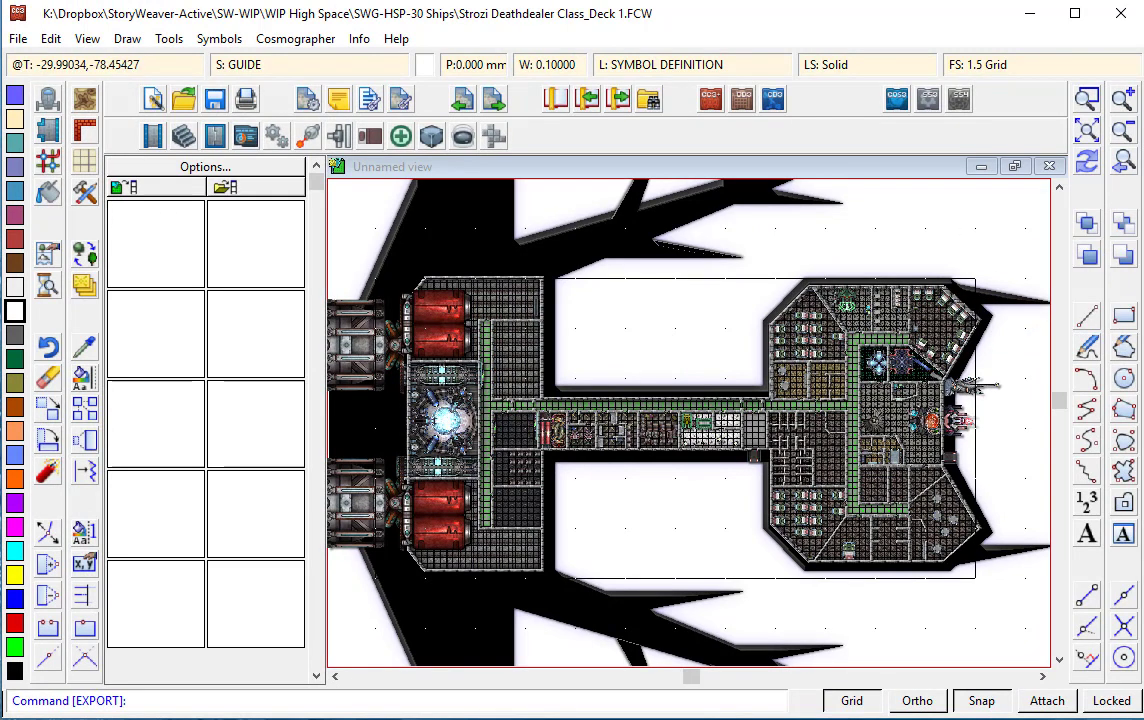
In JS2.mac, highlight the column scale value 12 and the tile name, start point, columns and rows prompts
key("alt+Tab")
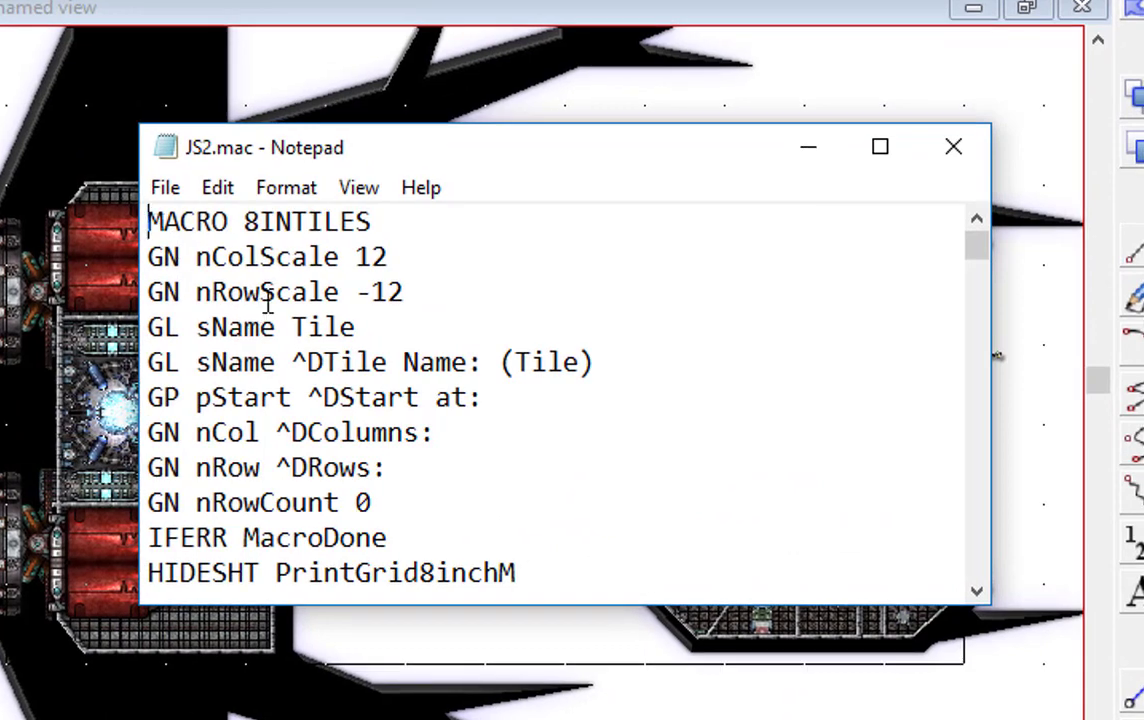
left_click_drag(414, 258, 358, 247)
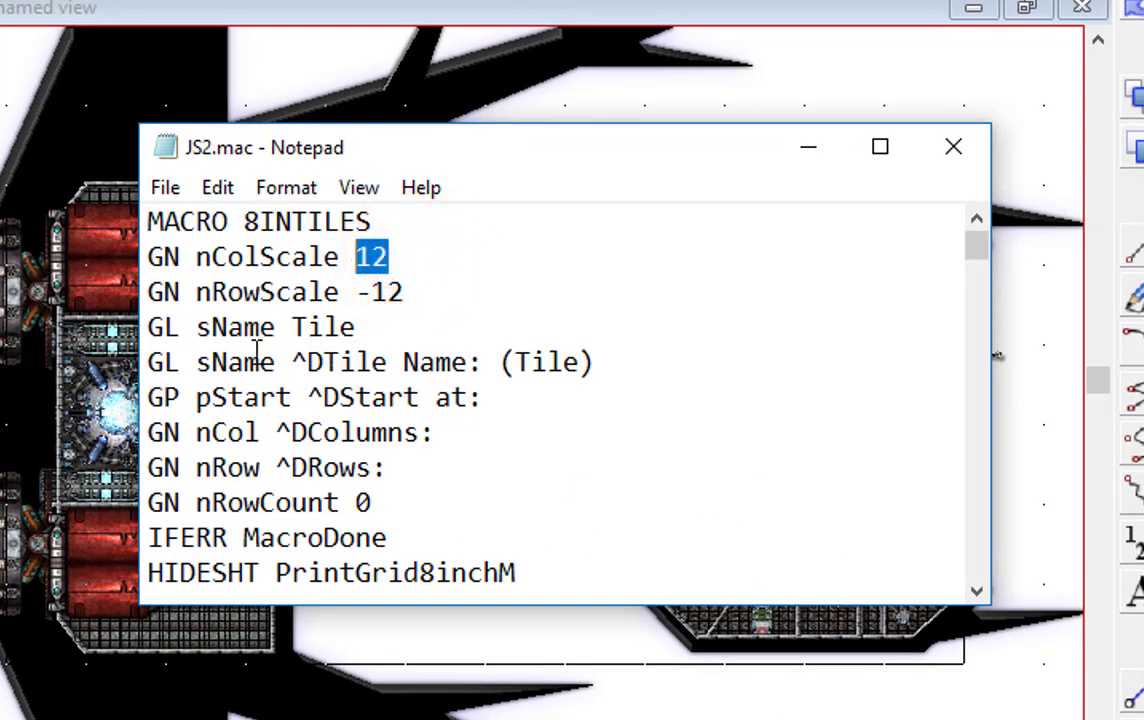
double_click(434, 368)
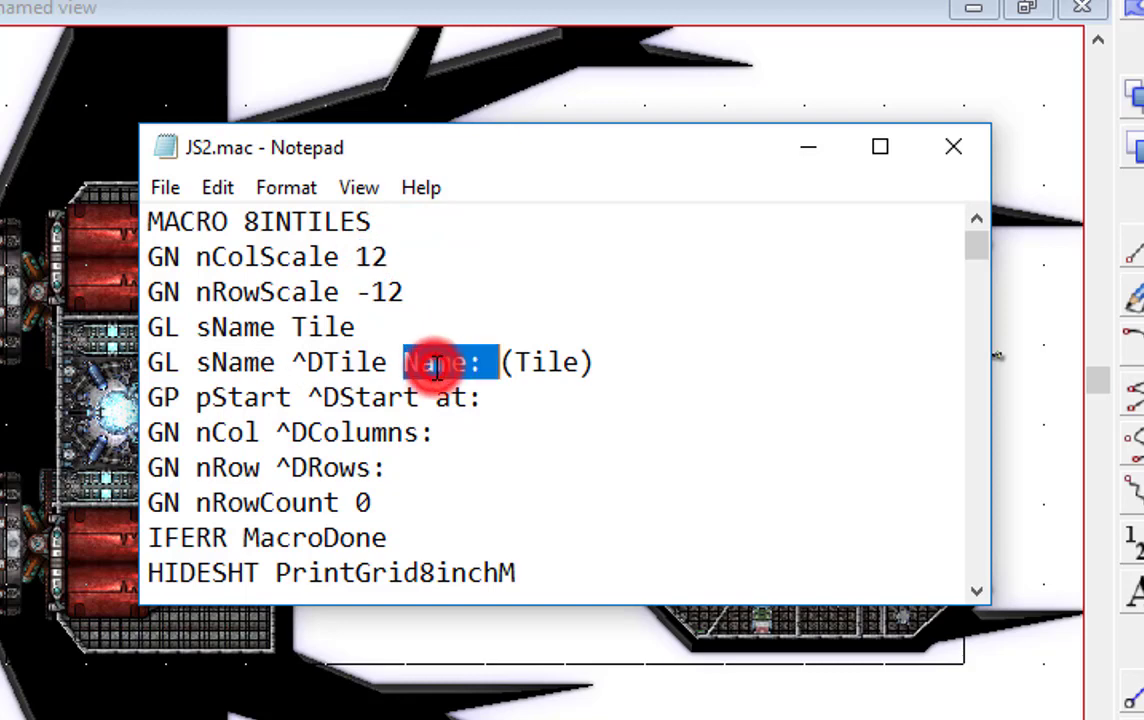
left_click(608, 357, "shift")
left_click_drag(323, 352, 167, 355)
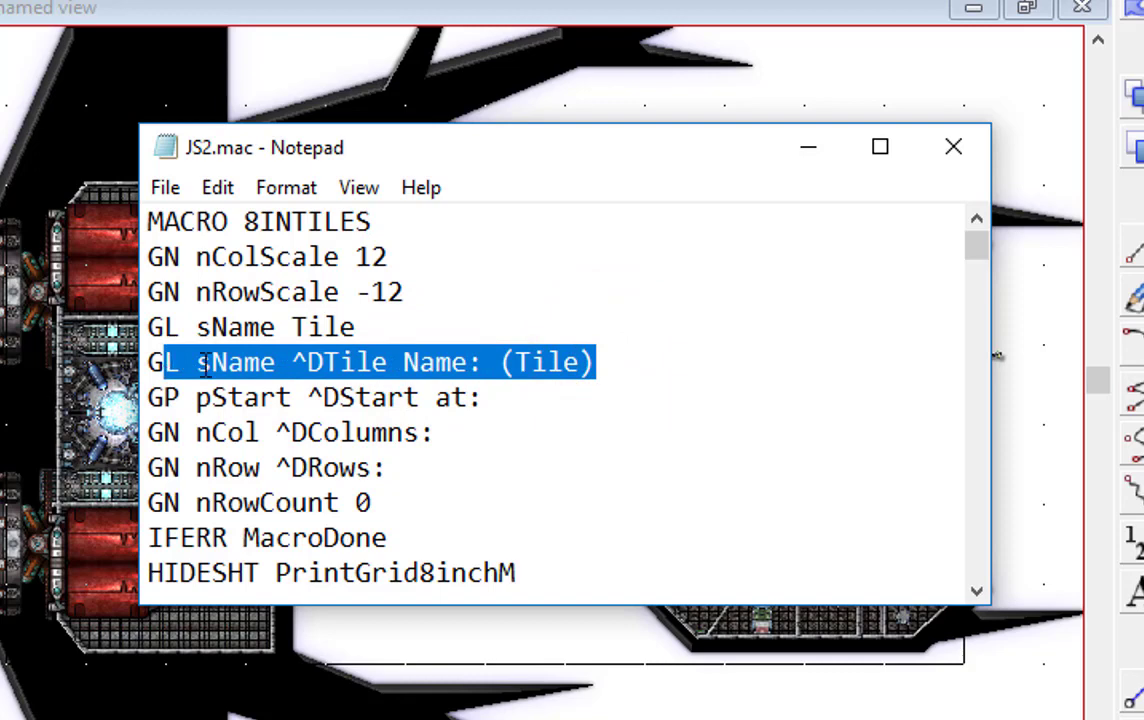
left_click_drag(478, 433, 163, 400)
scroll(425, 468, "down", 1)
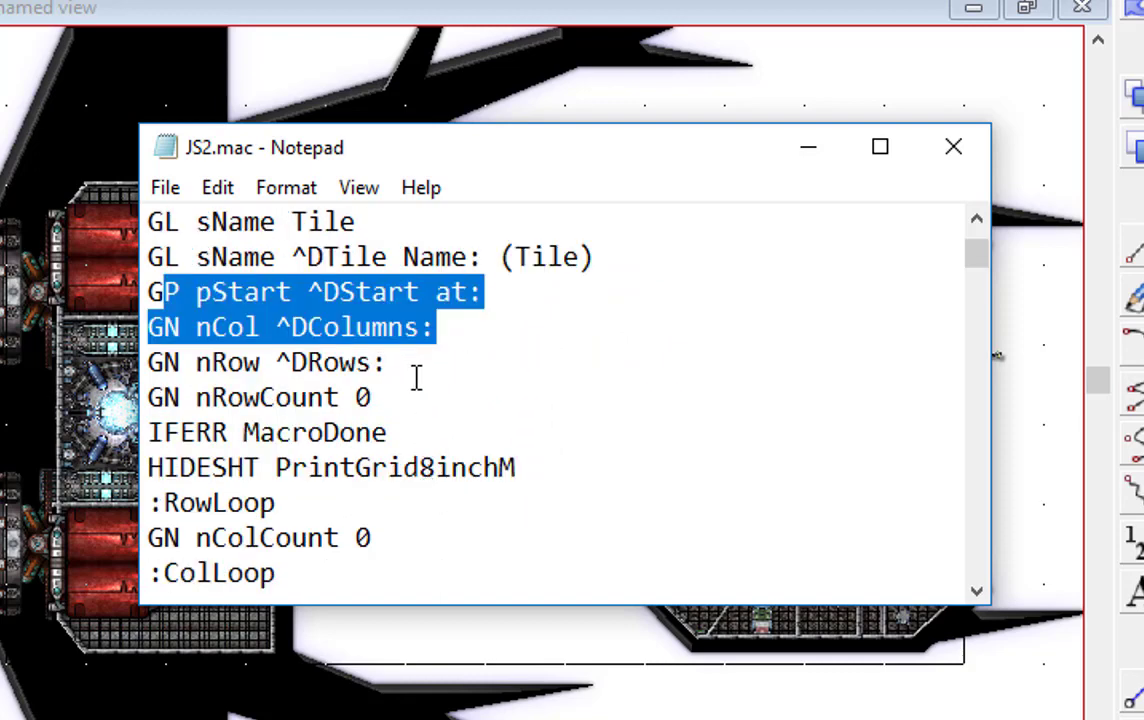
left_click_drag(398, 362, 149, 343)
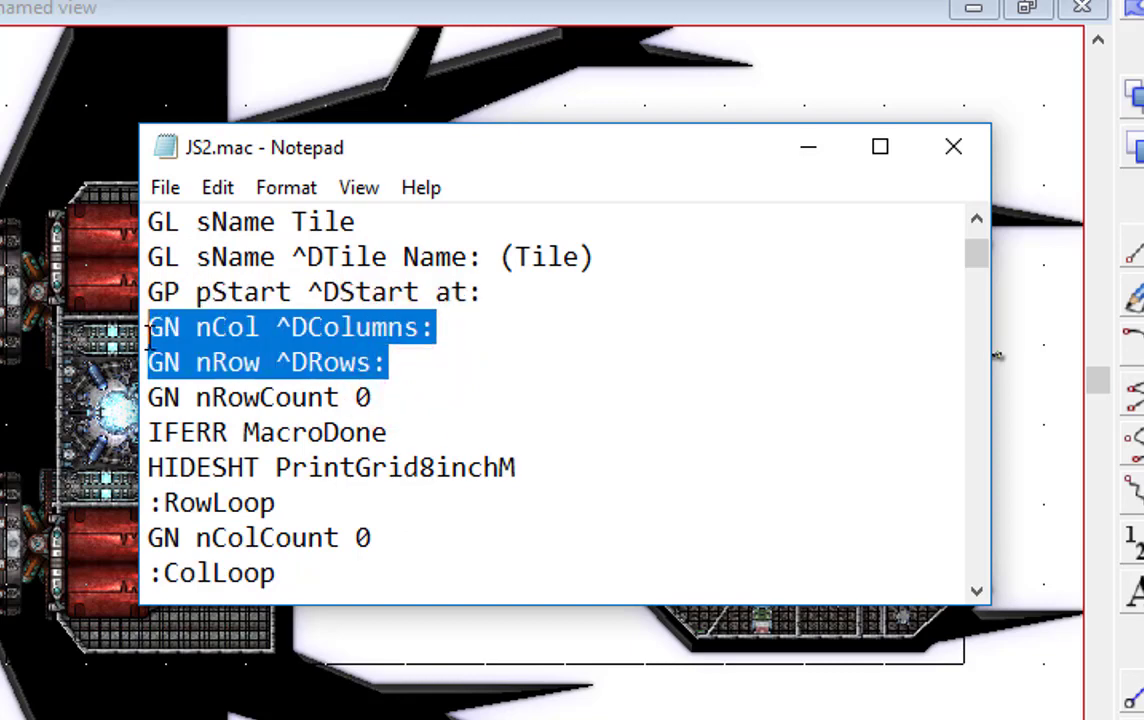
Highlight the macro's c:\Tiles\ output folder path and the .PNG file extension
scroll(554, 432, "down", 2)
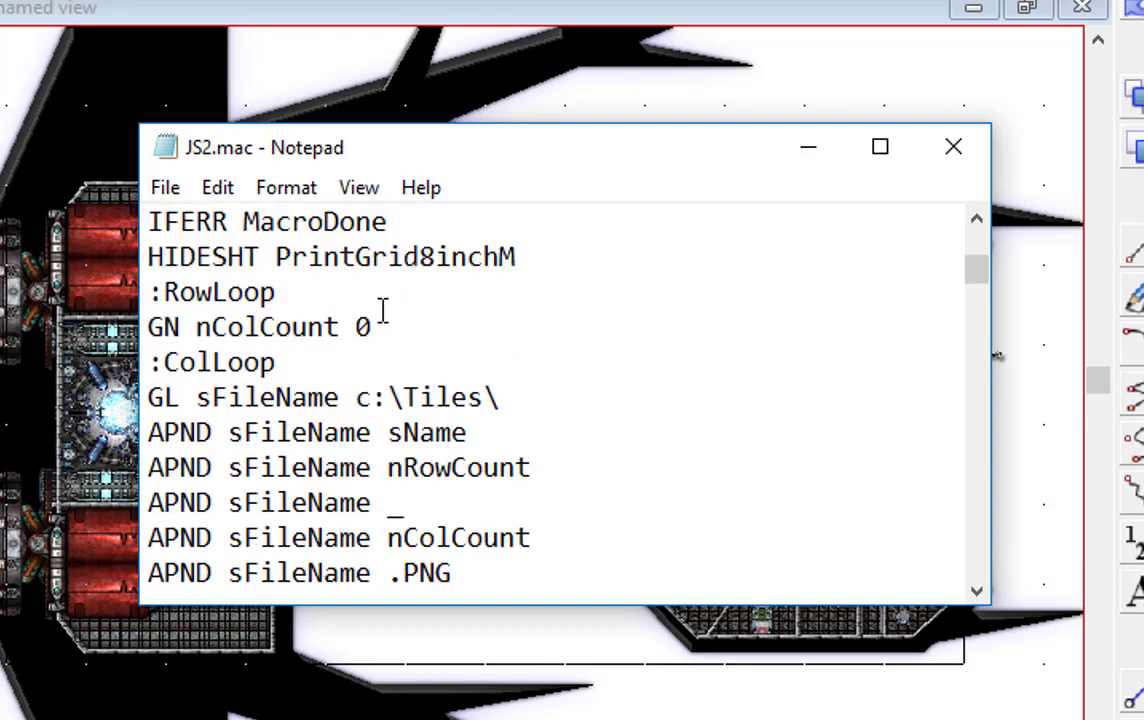
scroll(337, 418, "down", 1)
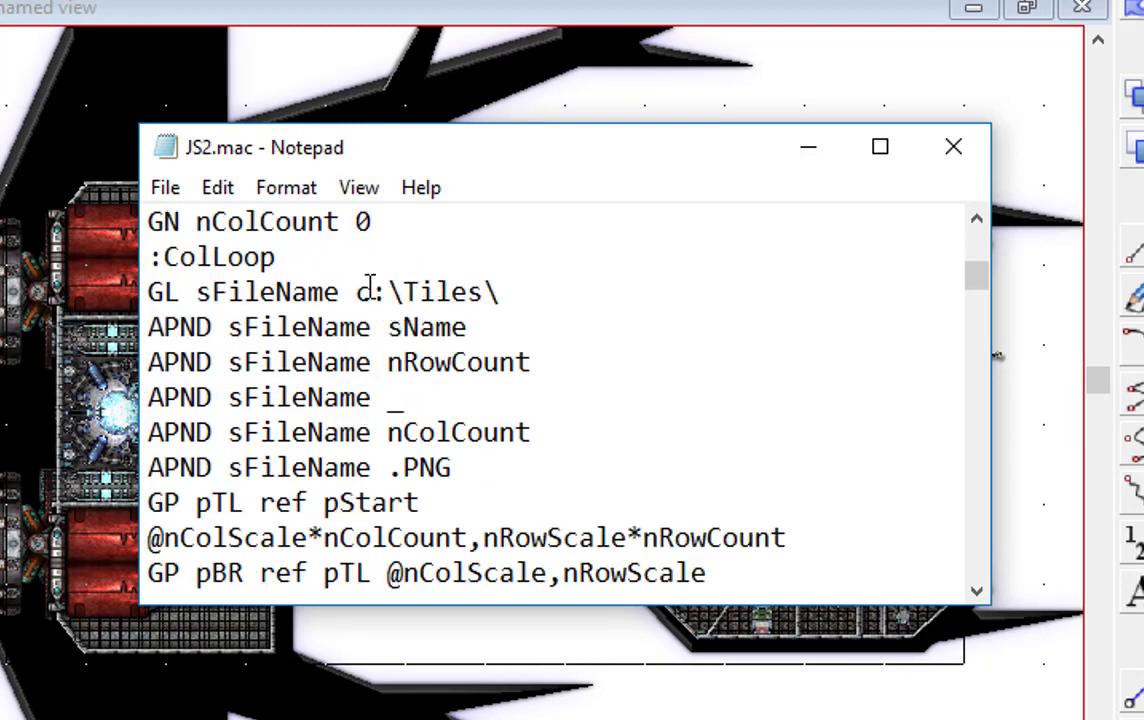
left_click_drag(358, 293, 505, 291)
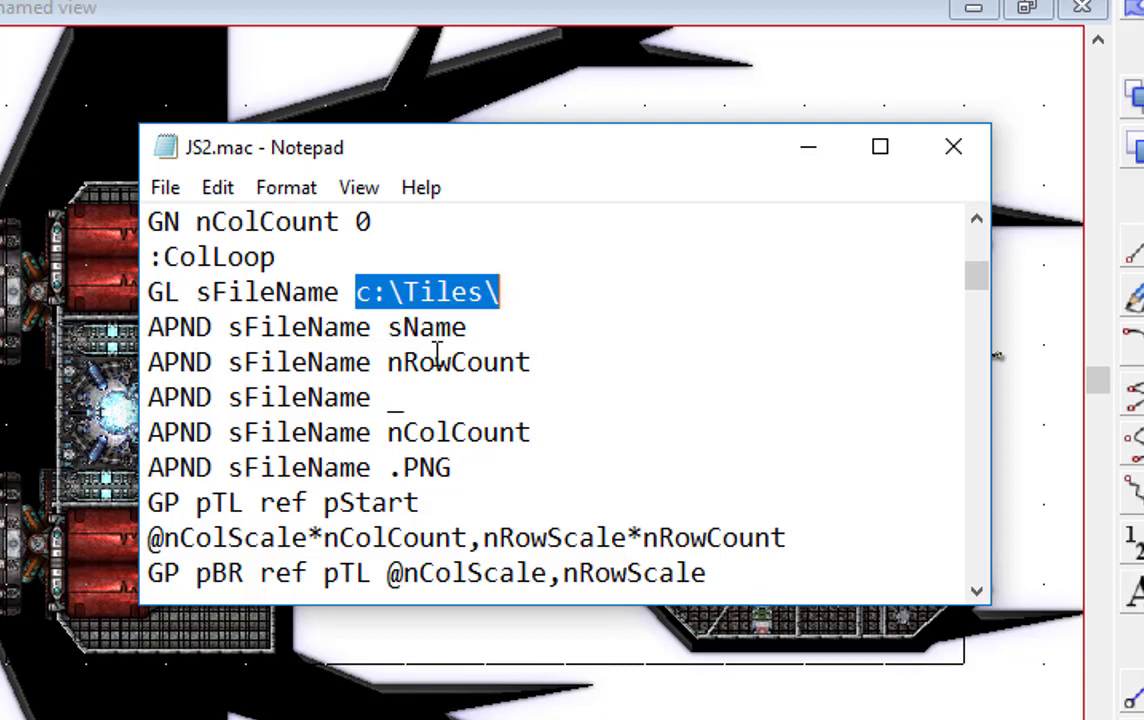
left_click(458, 466)
scroll(470, 460, "down", 1)
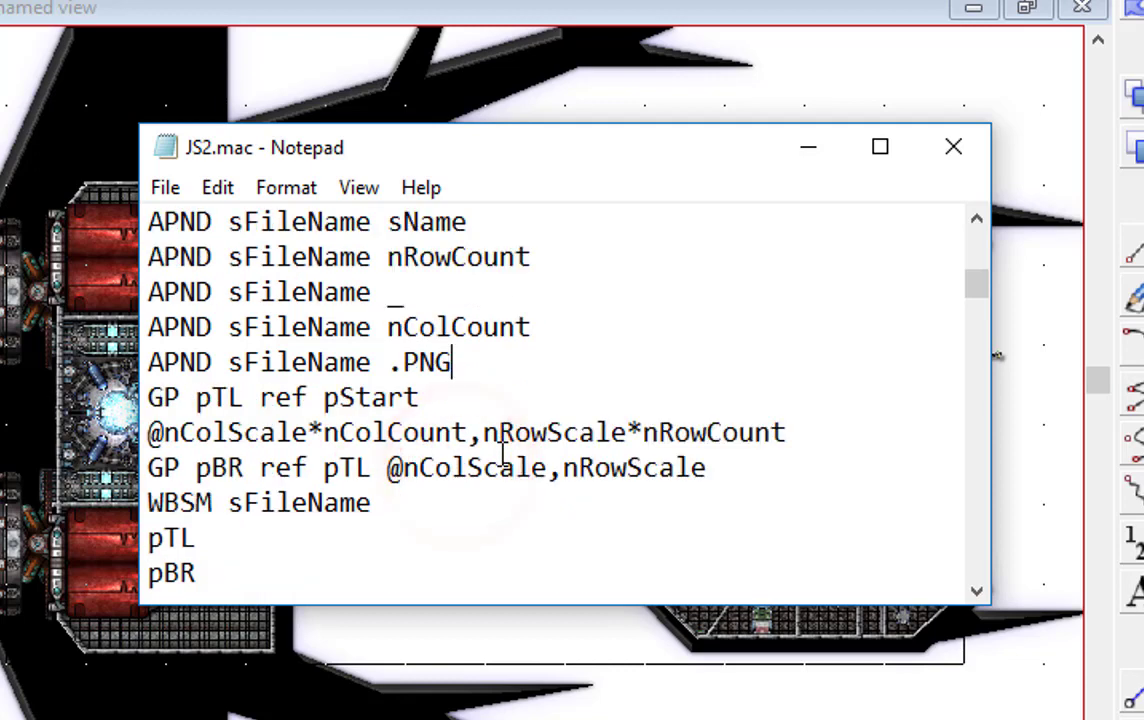
left_click_drag(462, 365, 373, 365)
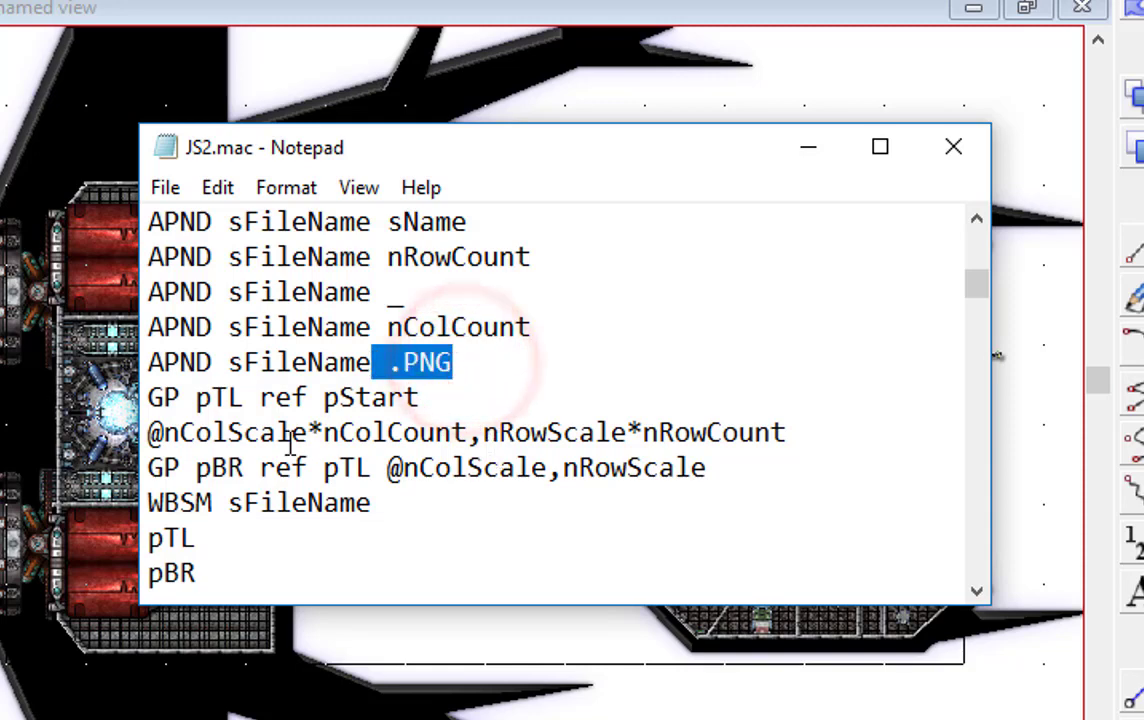
scroll(318, 395, "down", 1)
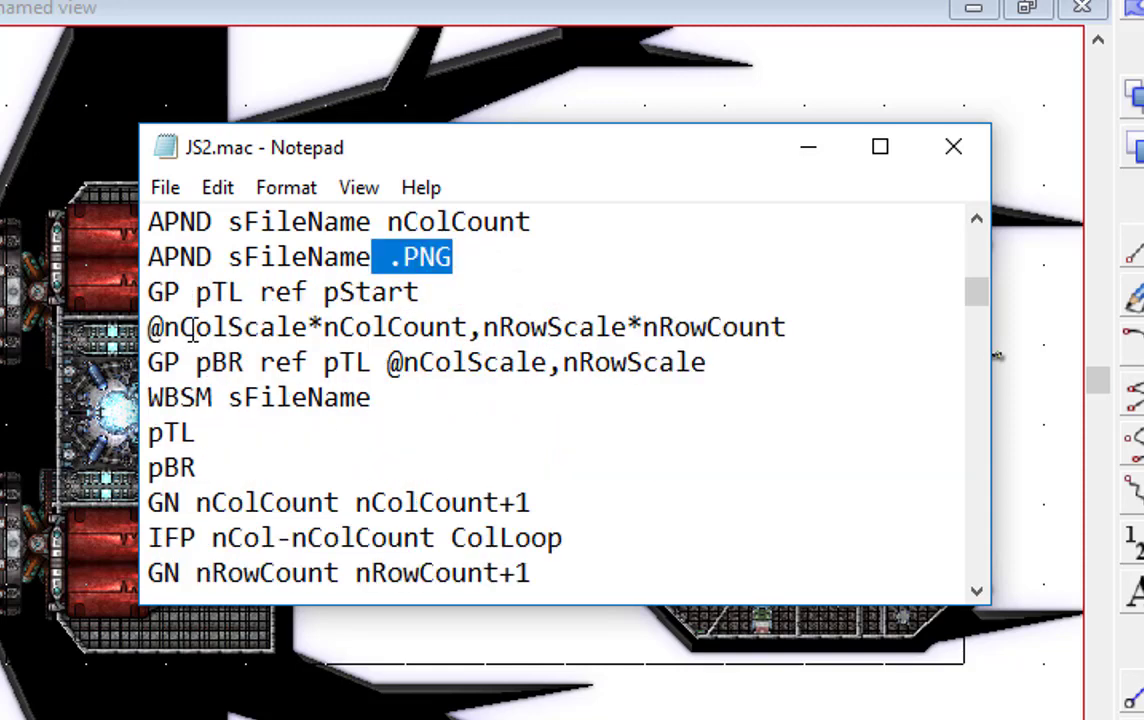
Review the tile corner calculations and the LETTERTILES macro lines, then minimize Notepad to show the map
left_click_drag(180, 328, 785, 363)
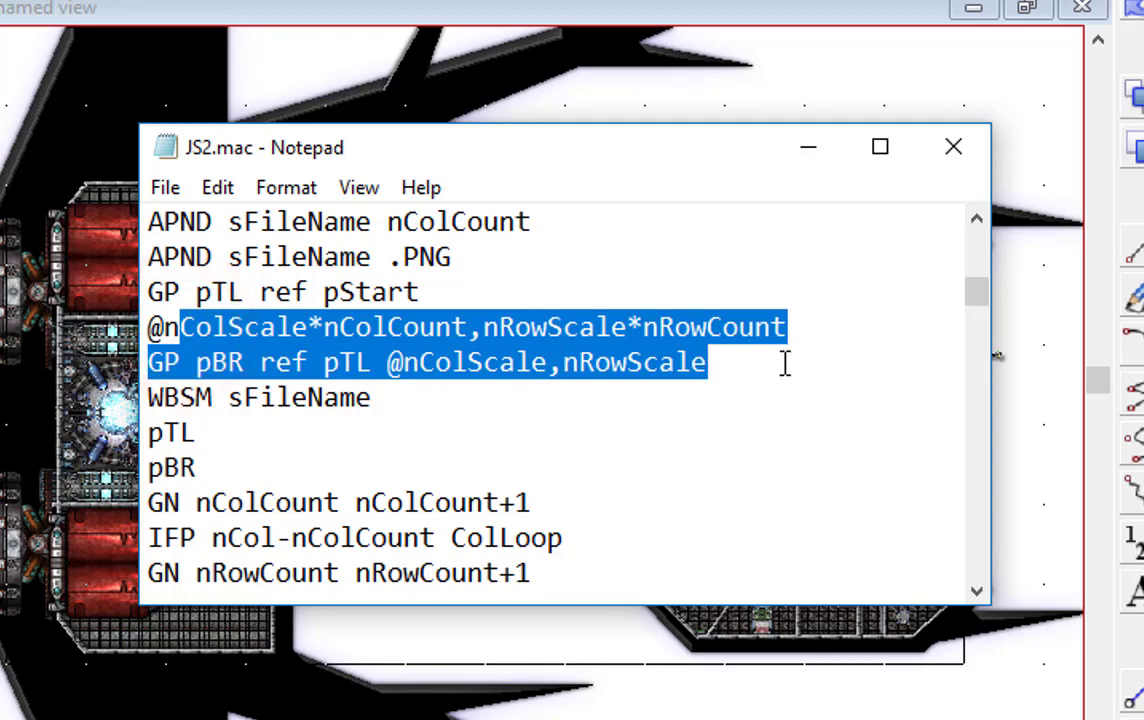
scroll(638, 429, "down", 3)
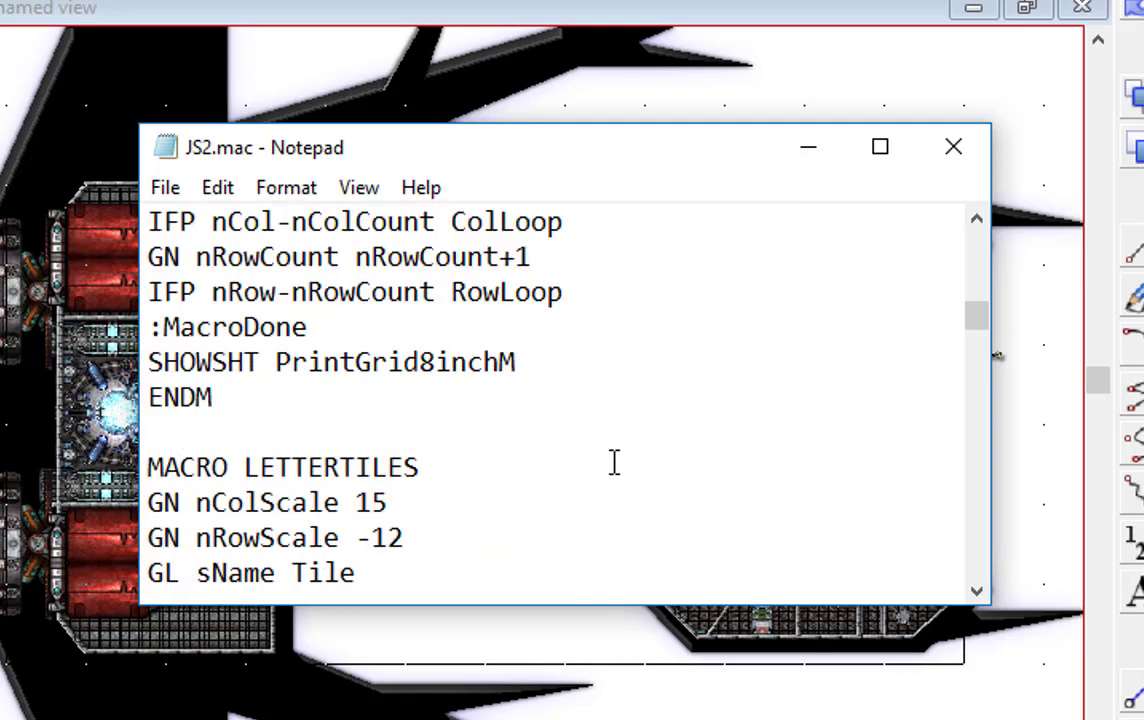
scroll(567, 460, "up", 5)
scroll(572, 459, "down", 4)
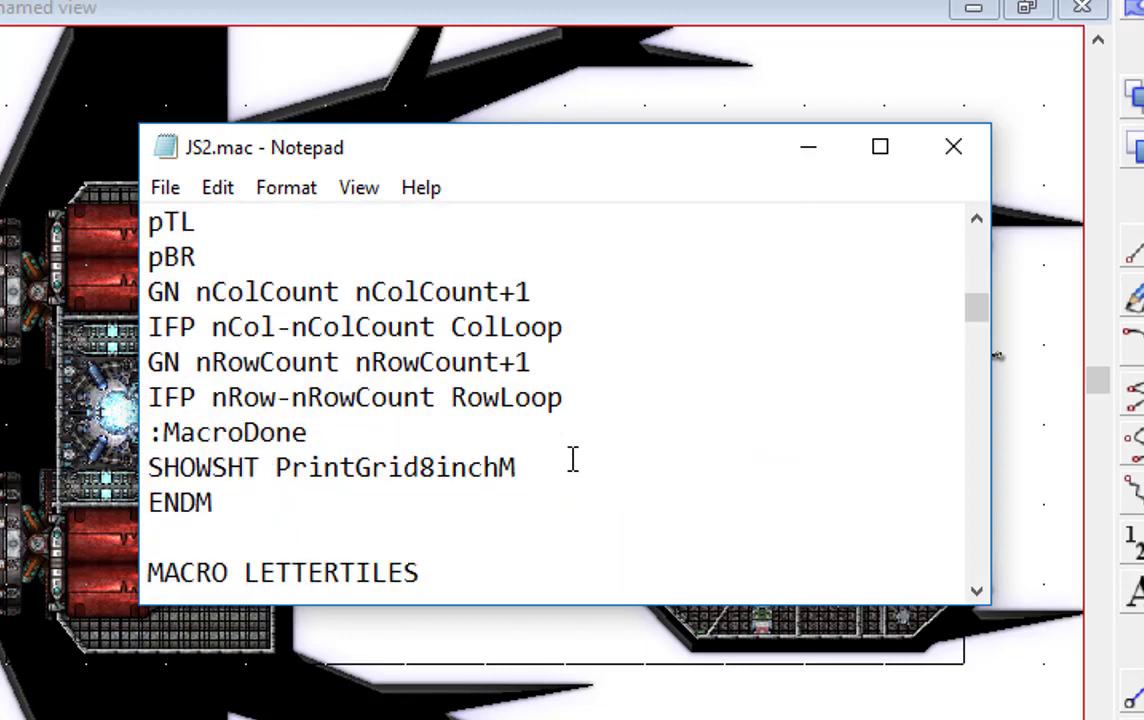
scroll(570, 467, "down", 3)
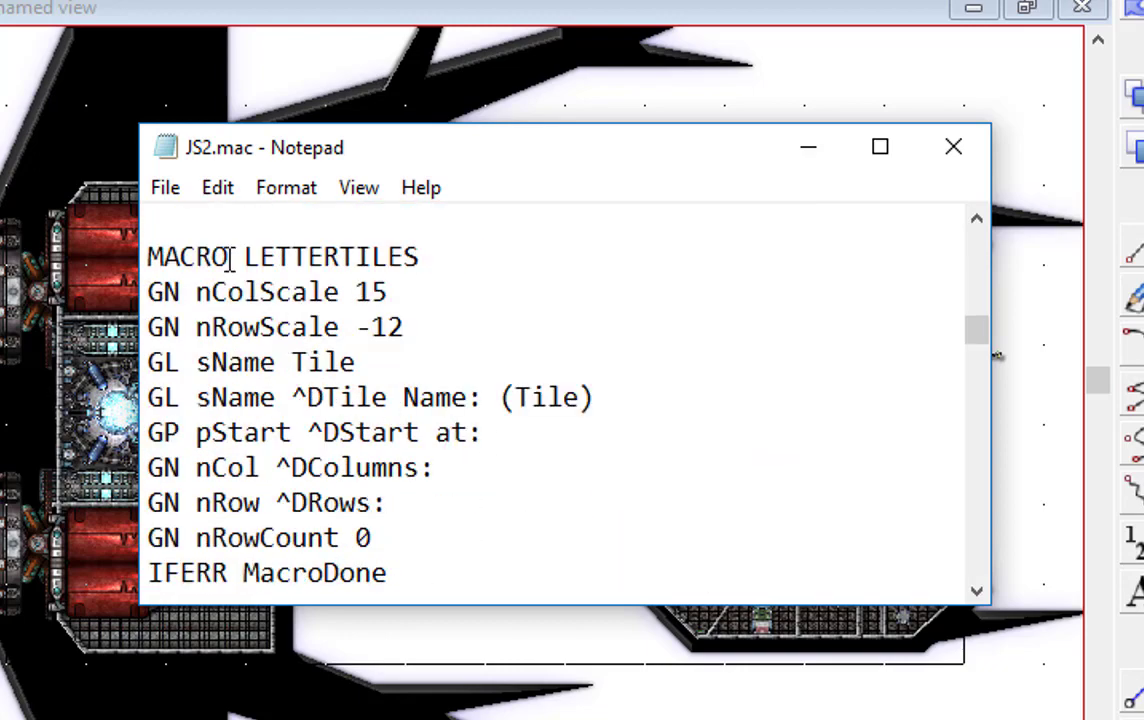
left_click_drag(147, 256, 430, 560)
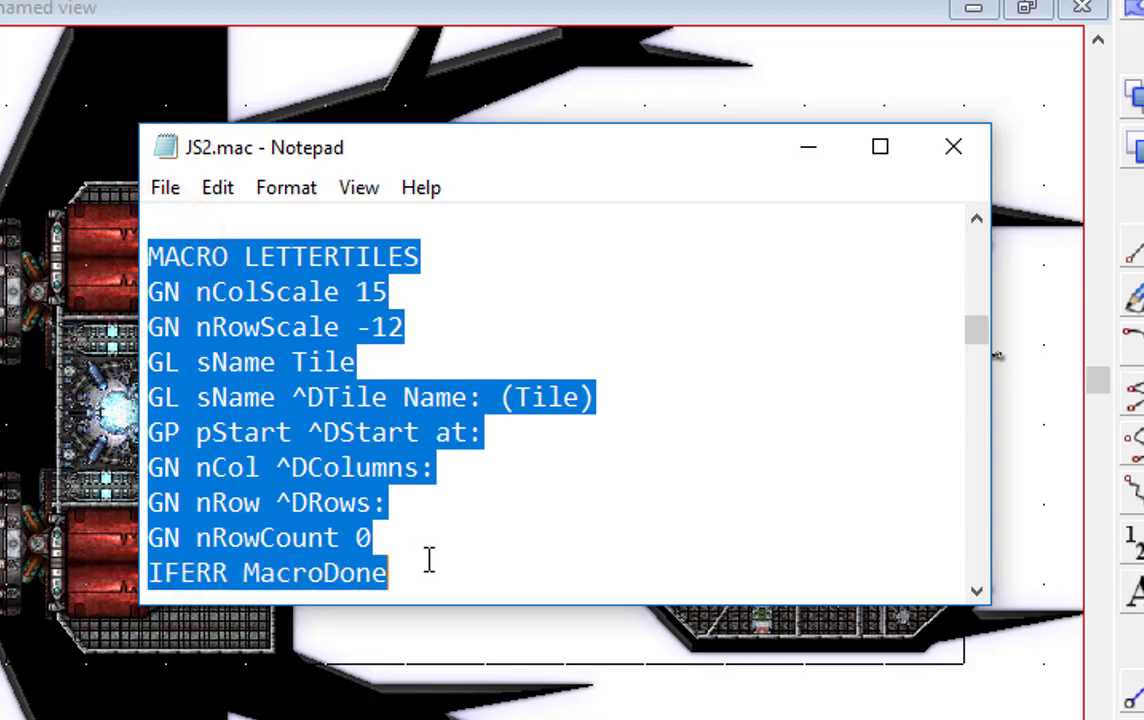
left_click(338, 328)
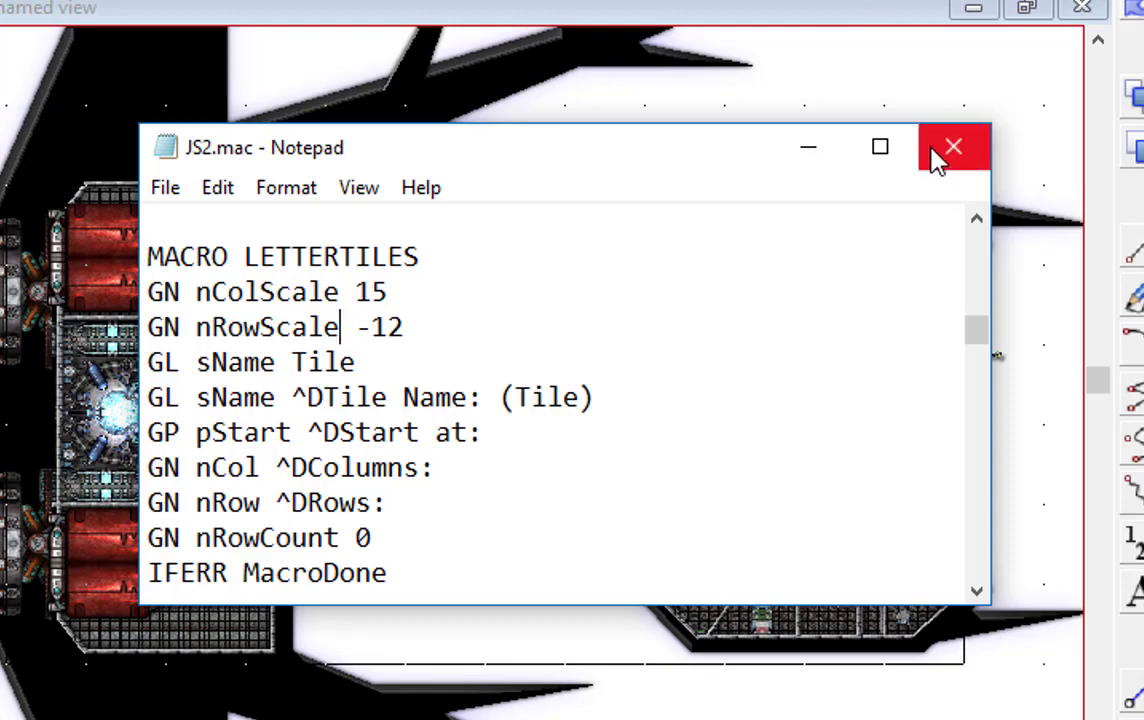
left_click(816, 148)
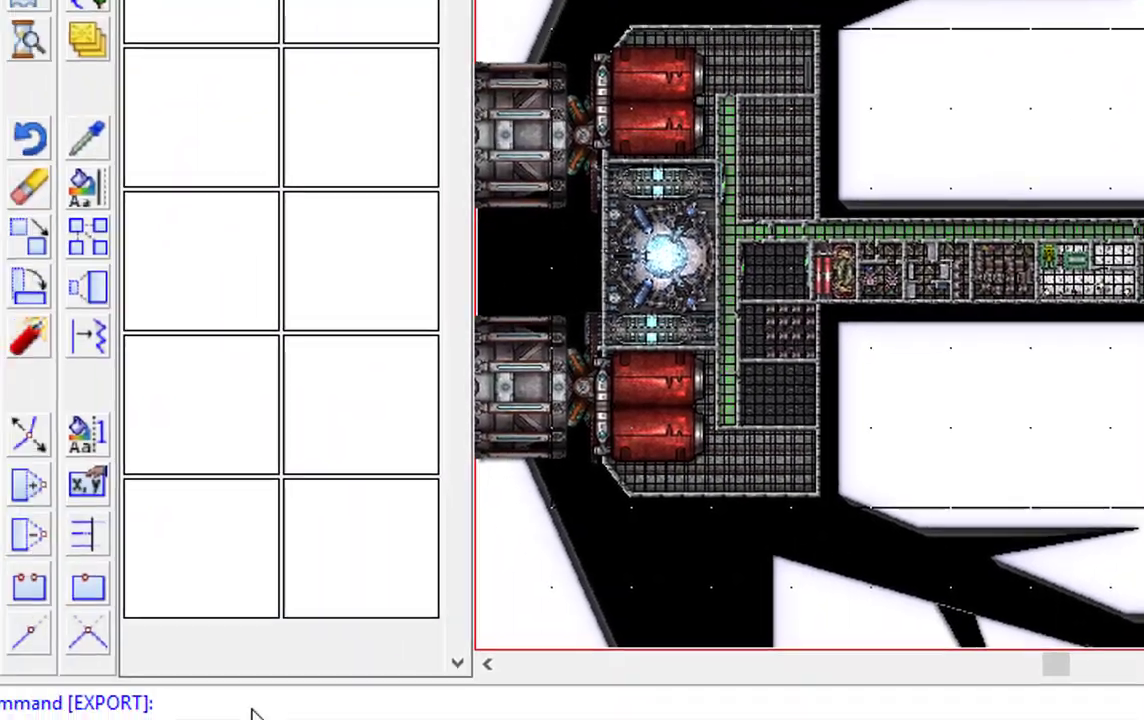
Run the LOADMAC command to load macro definitions
left_click(250, 710)
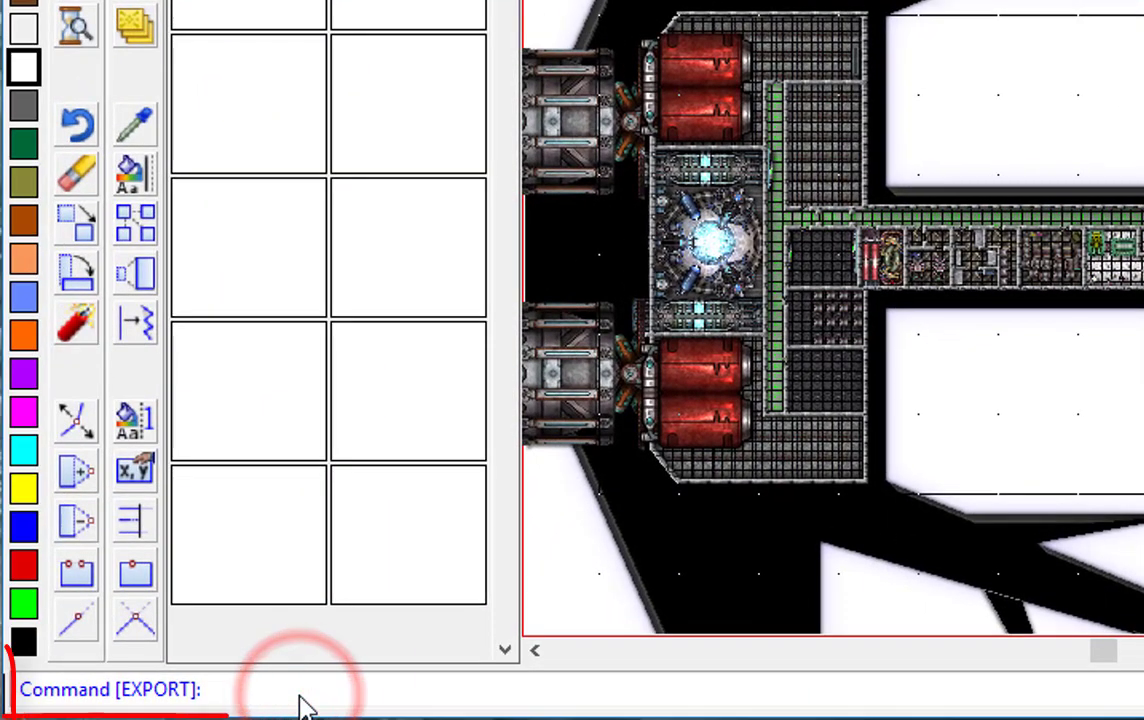
type("loadmac")
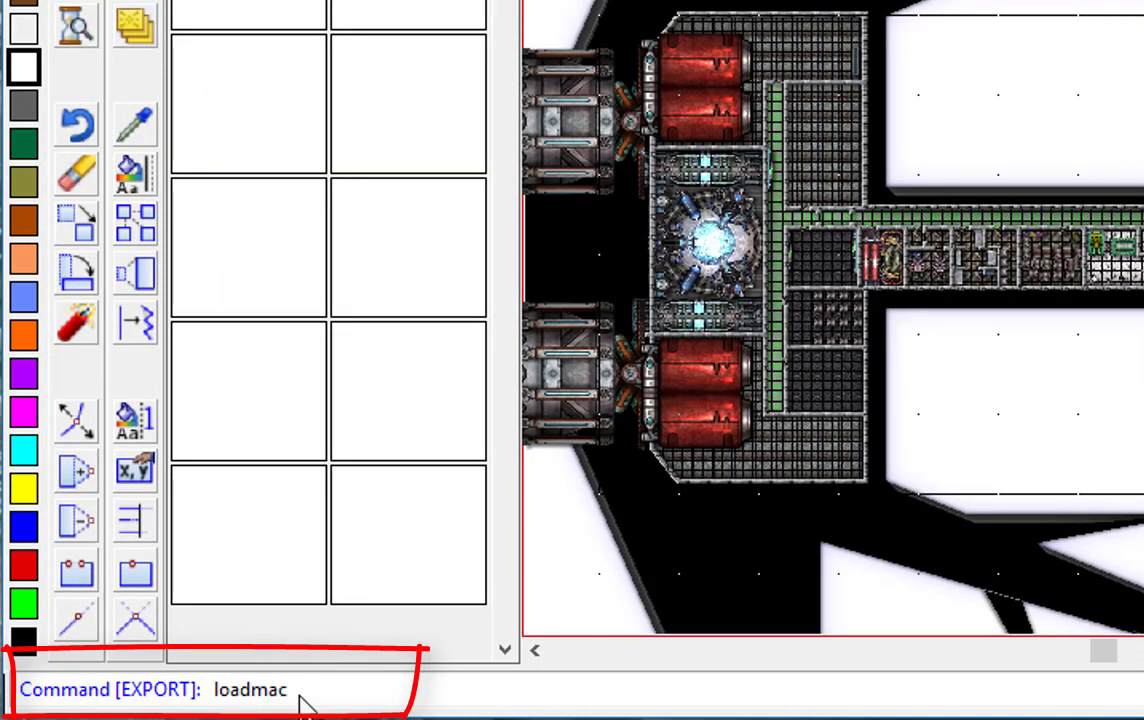
key("Return")
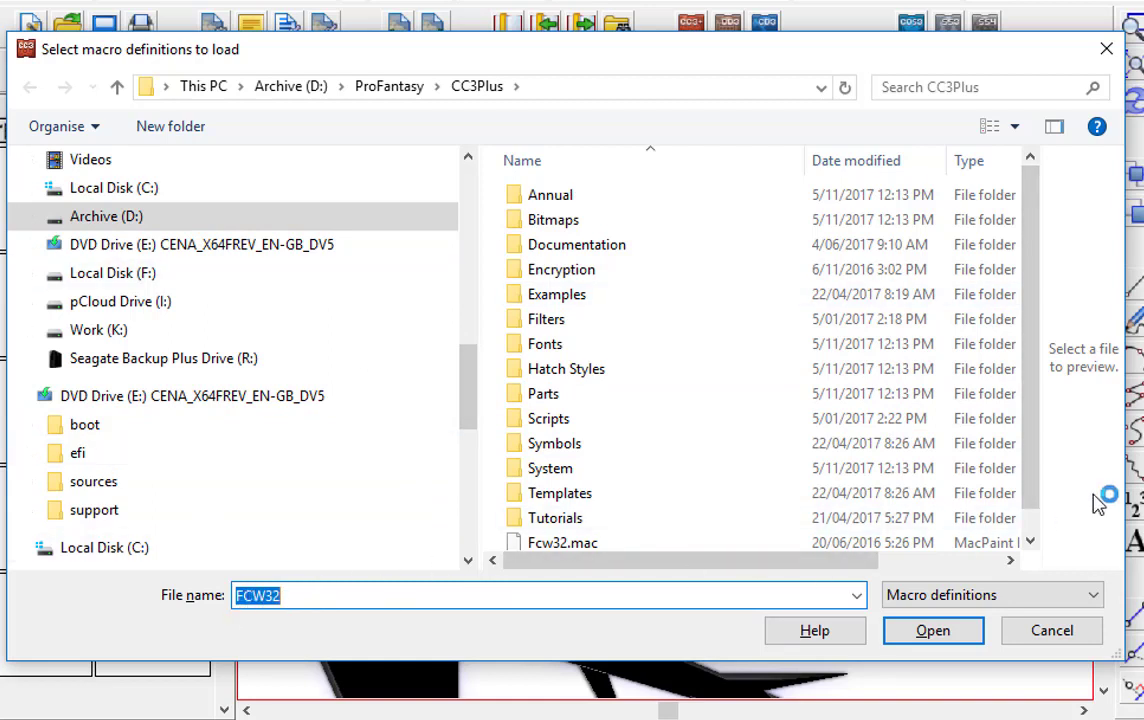
Open JS2.mac from the CC3Plus folder as text in Notepad
left_click_drag(1033, 472, 1040, 512)
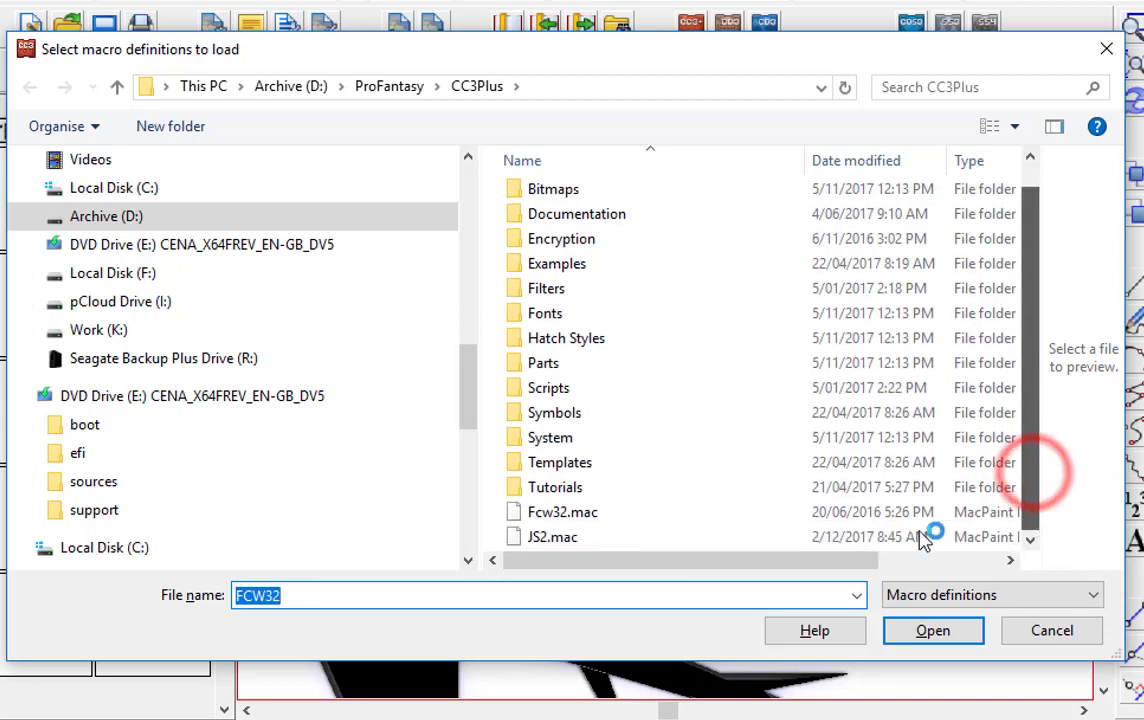
left_click(550, 540)
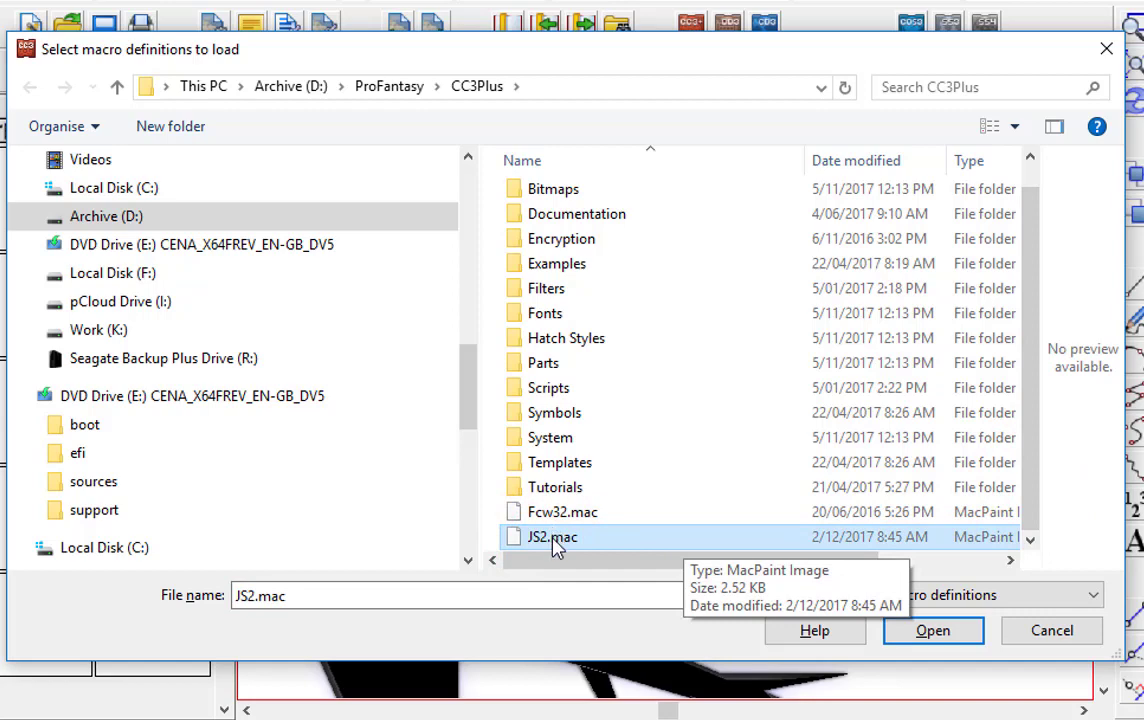
right_click(556, 548)
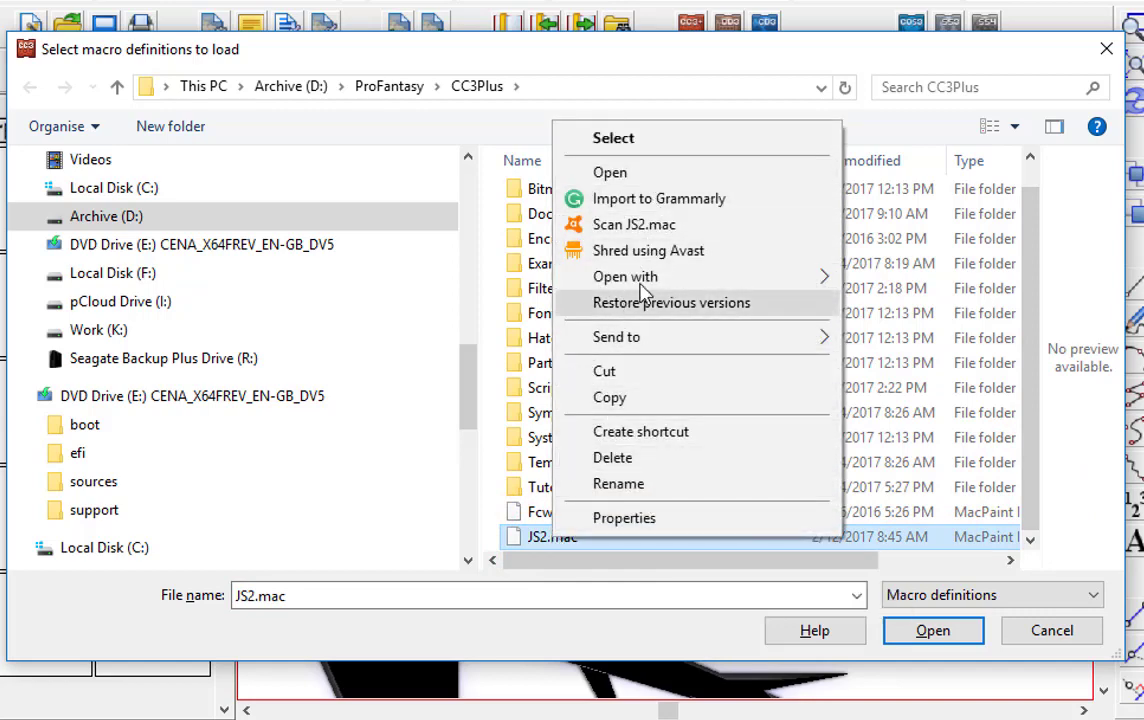
mouse_move(646, 289)
left_click(880, 286)
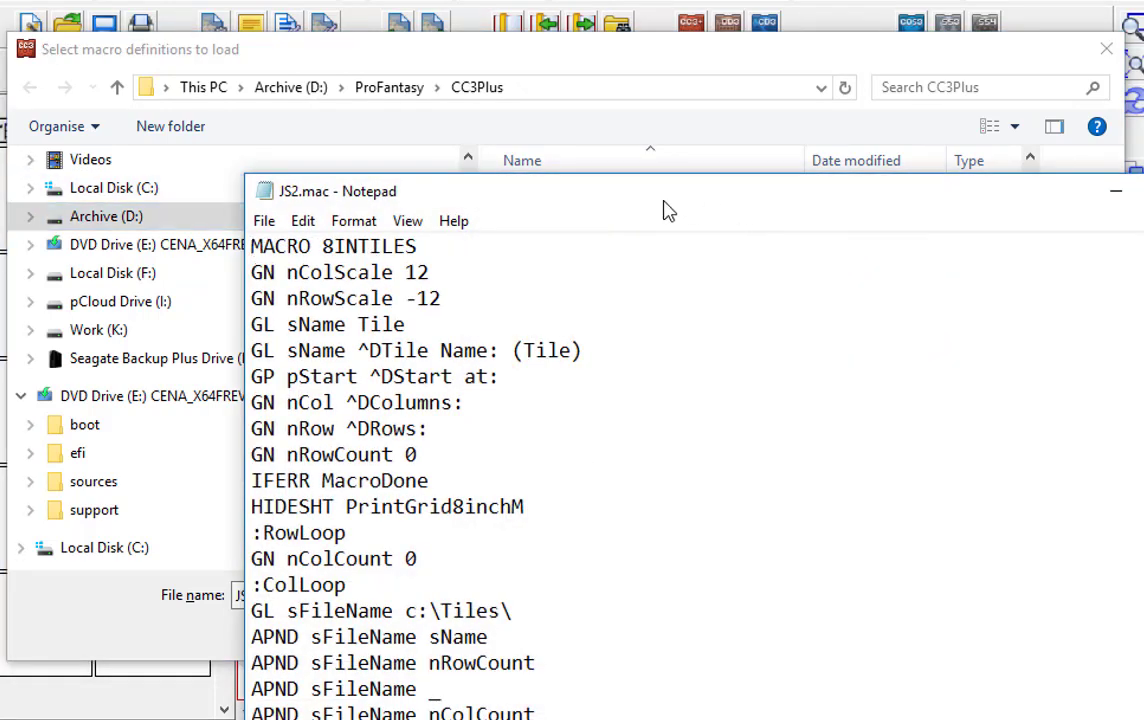
Move the JS2.mac Notepad window and select all of its macro text
left_click_drag(650, 200, 482, 115)
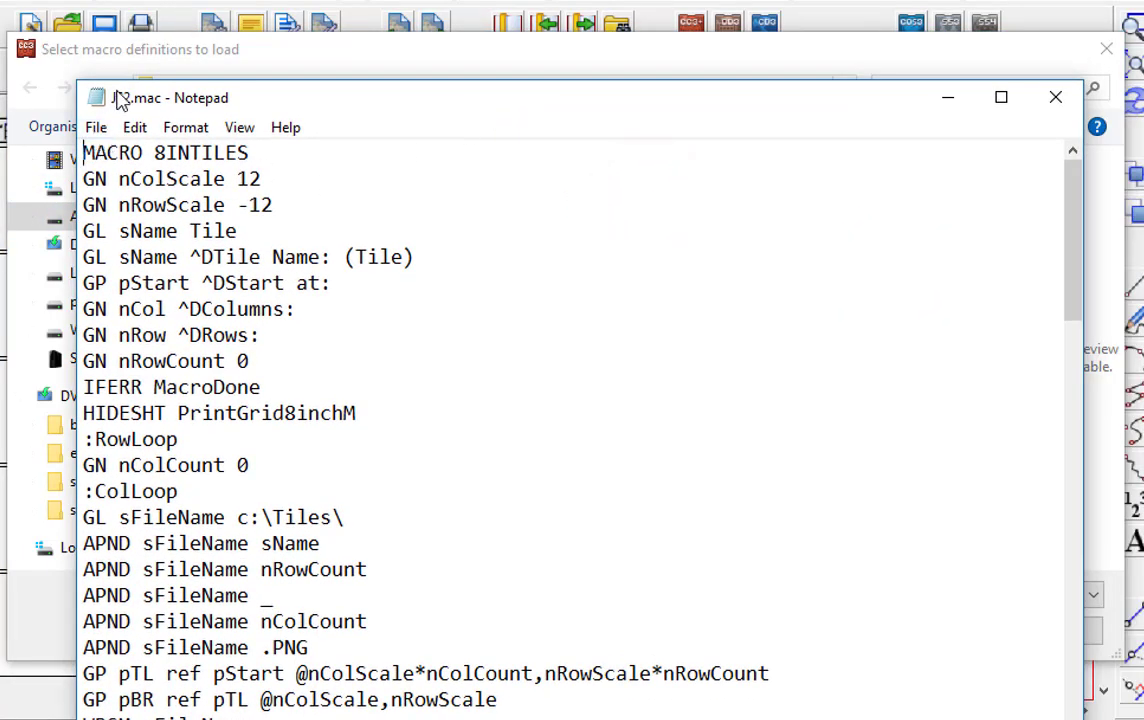
left_click(80, 155)
key("ctrl+a")
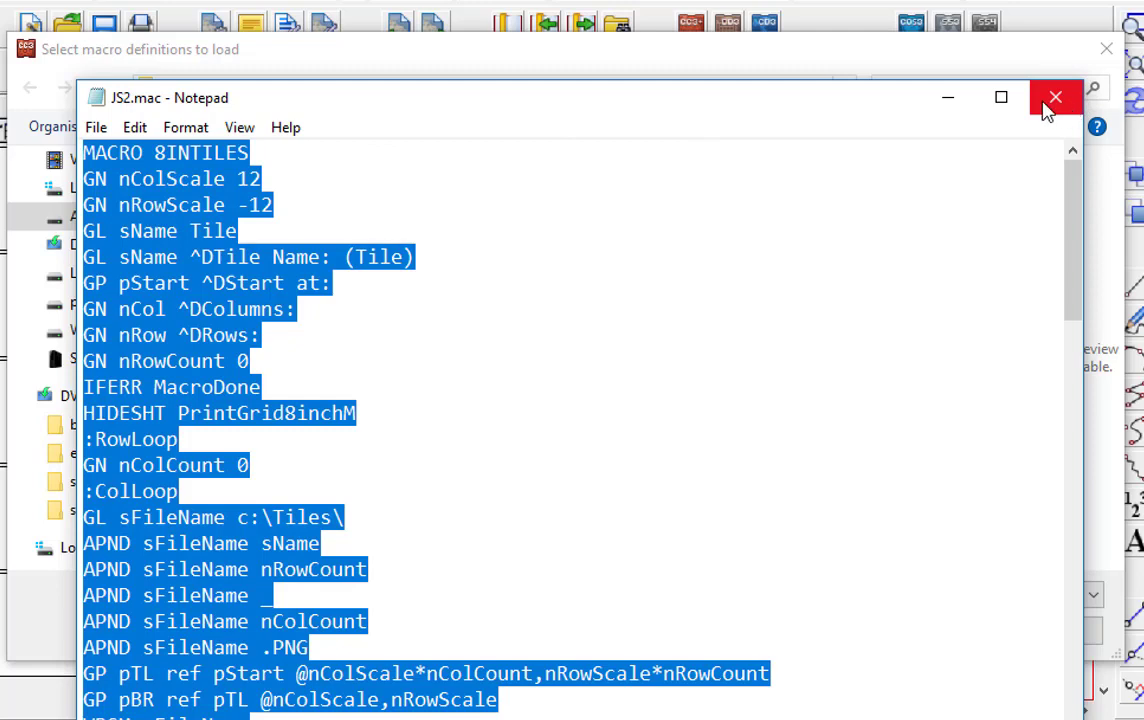
Close Notepad and load the JS2.mac macro definitions, cancelling an accidental rename
left_click(1053, 106)
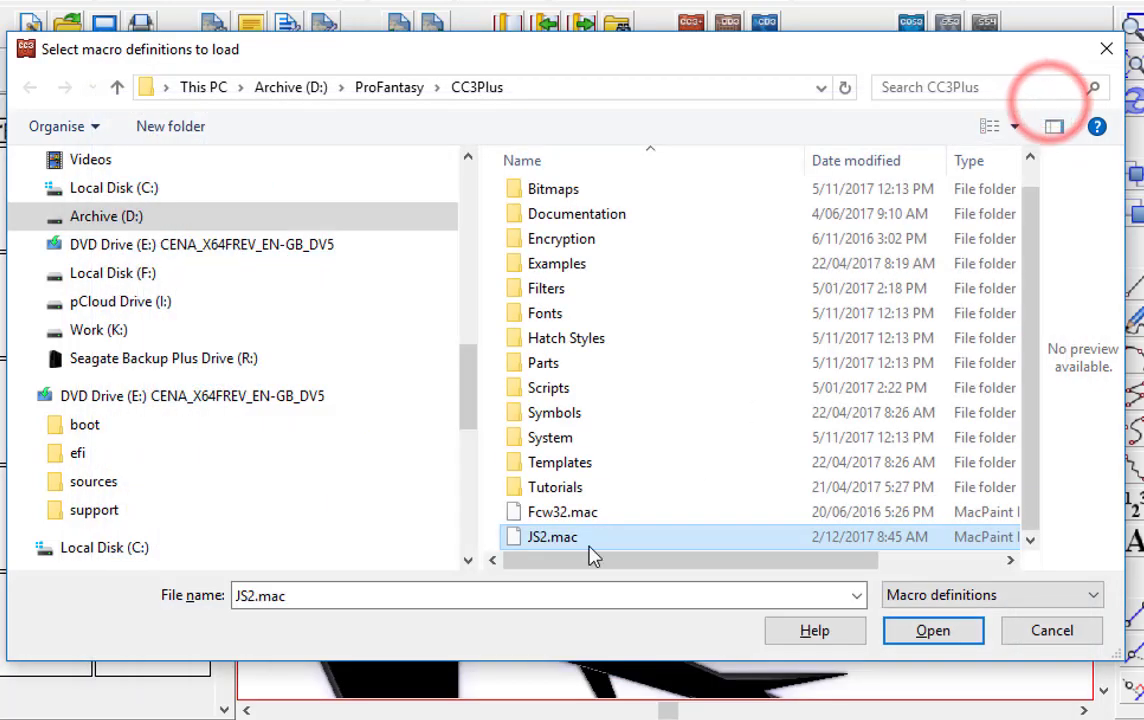
left_click(545, 541)
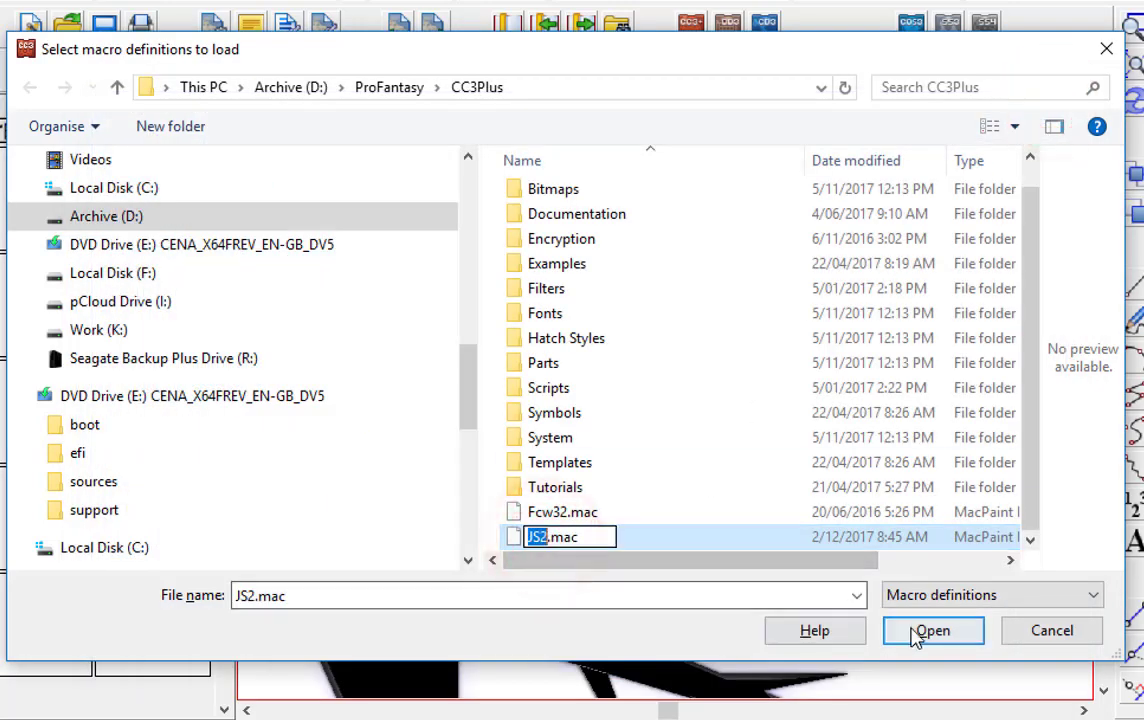
left_click(907, 632)
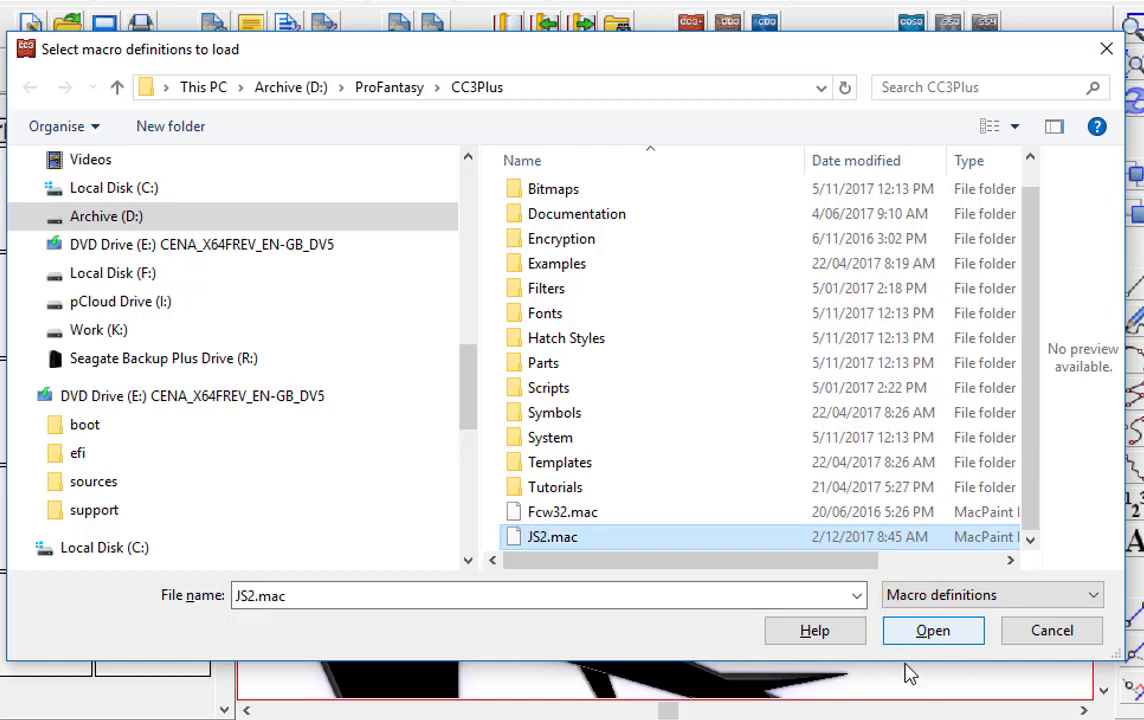
left_click(575, 540)
left_click(975, 625)
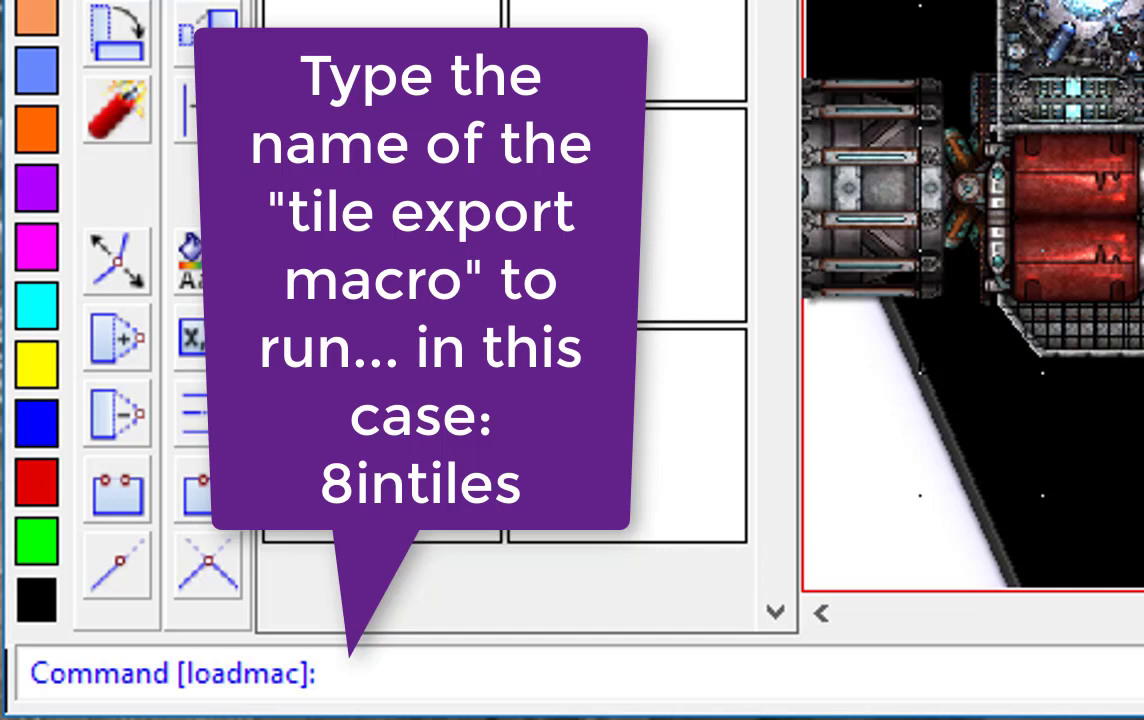
Run 8INTILES and enter high-space-strozi-dd-warship as the tile name
type("les")
key("Return")
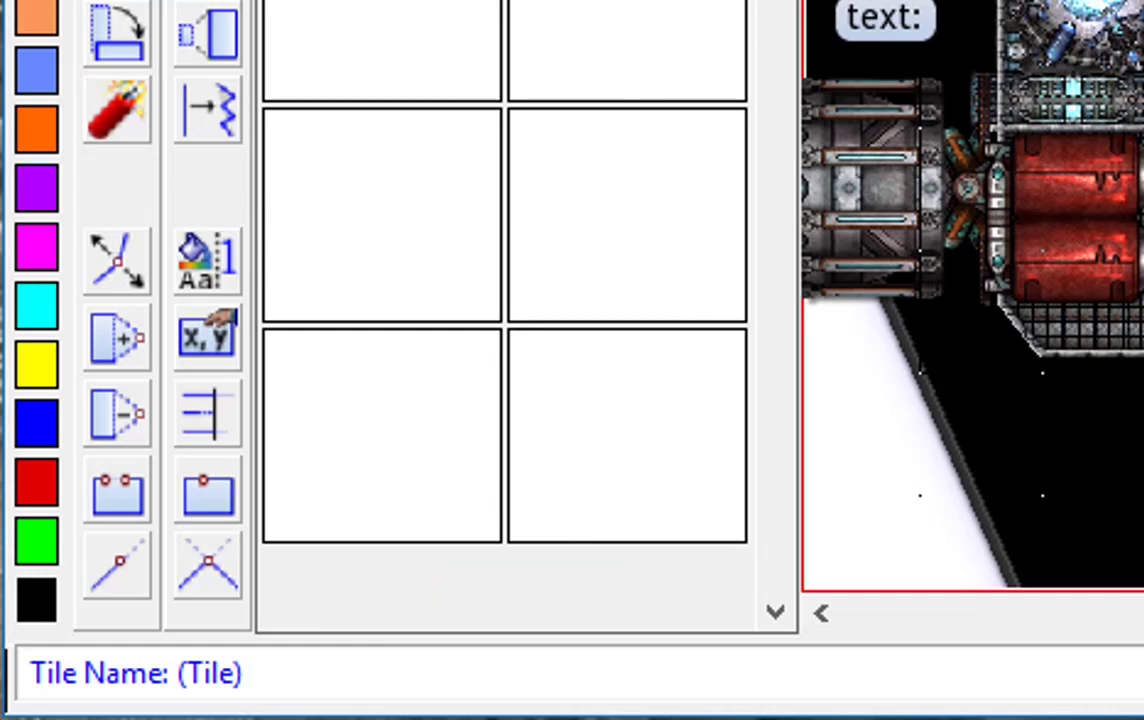
type("strozi")
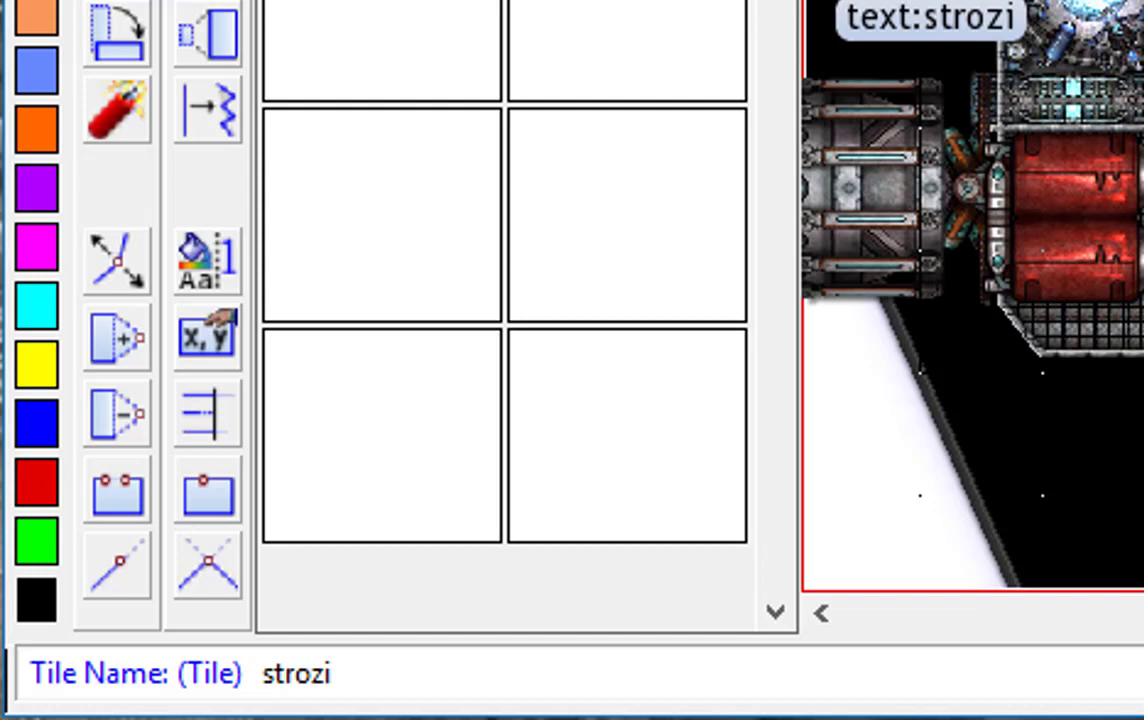
key("BackSpace")
key("BackSpace")
key("BackSpace")
key("BackSpace")
key("BackSpace")
key("BackSpace")
type("high-")
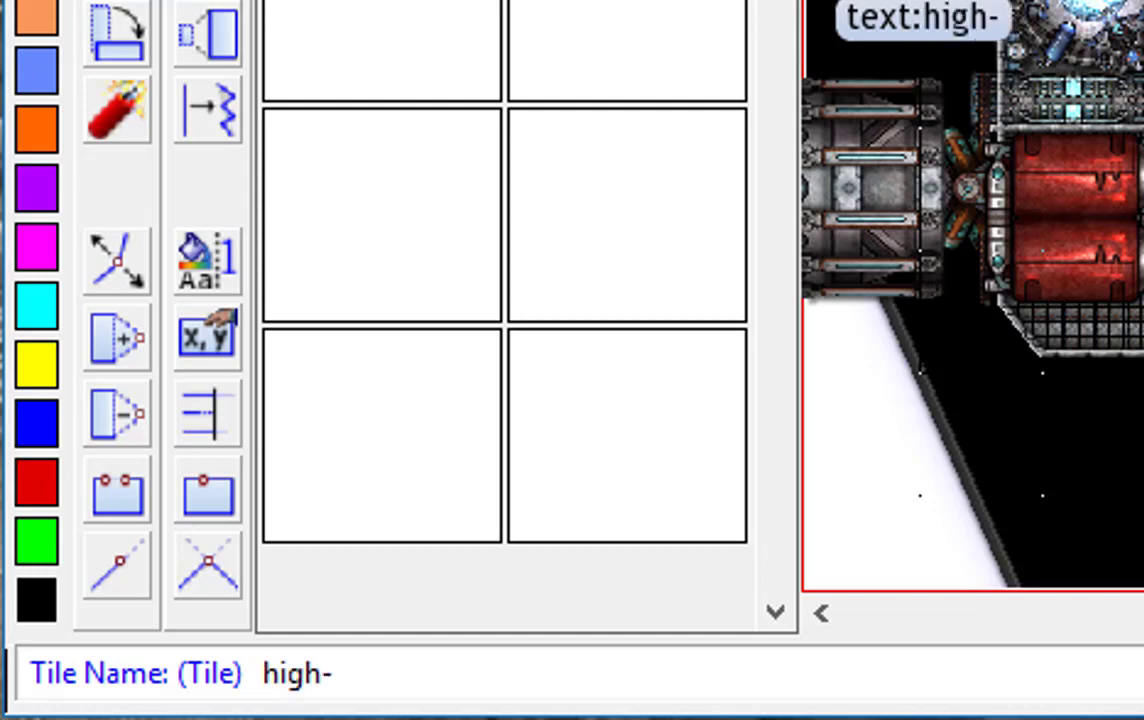
type("space-strozi-")
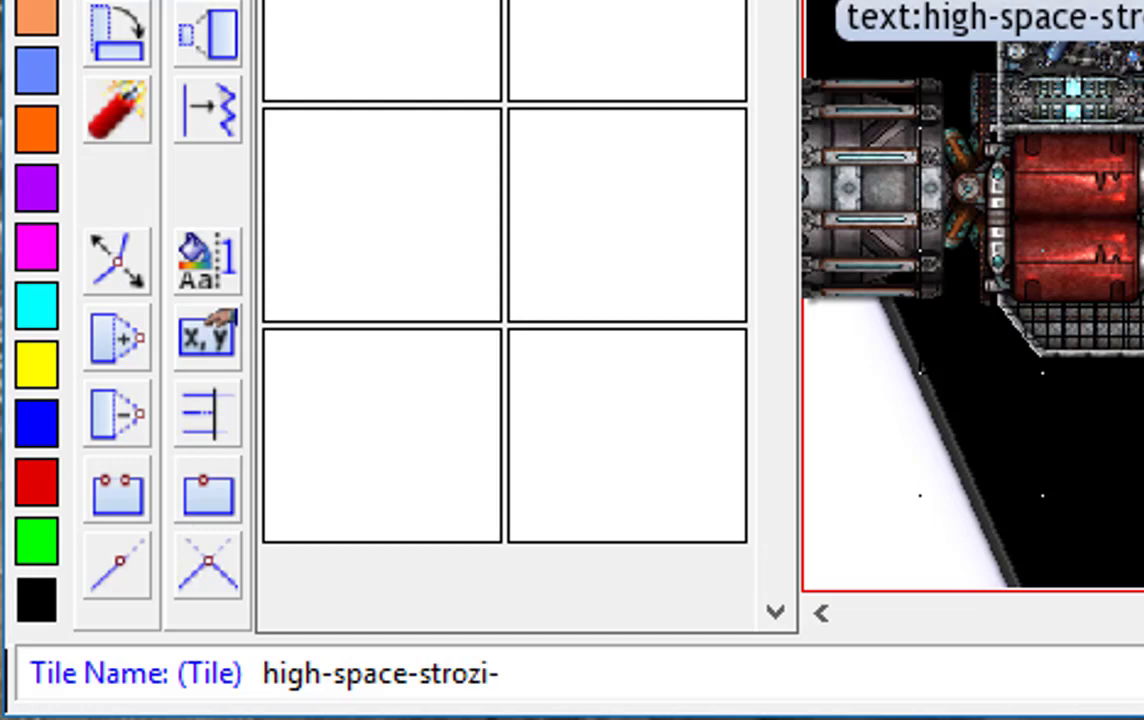
type("dd-warship")
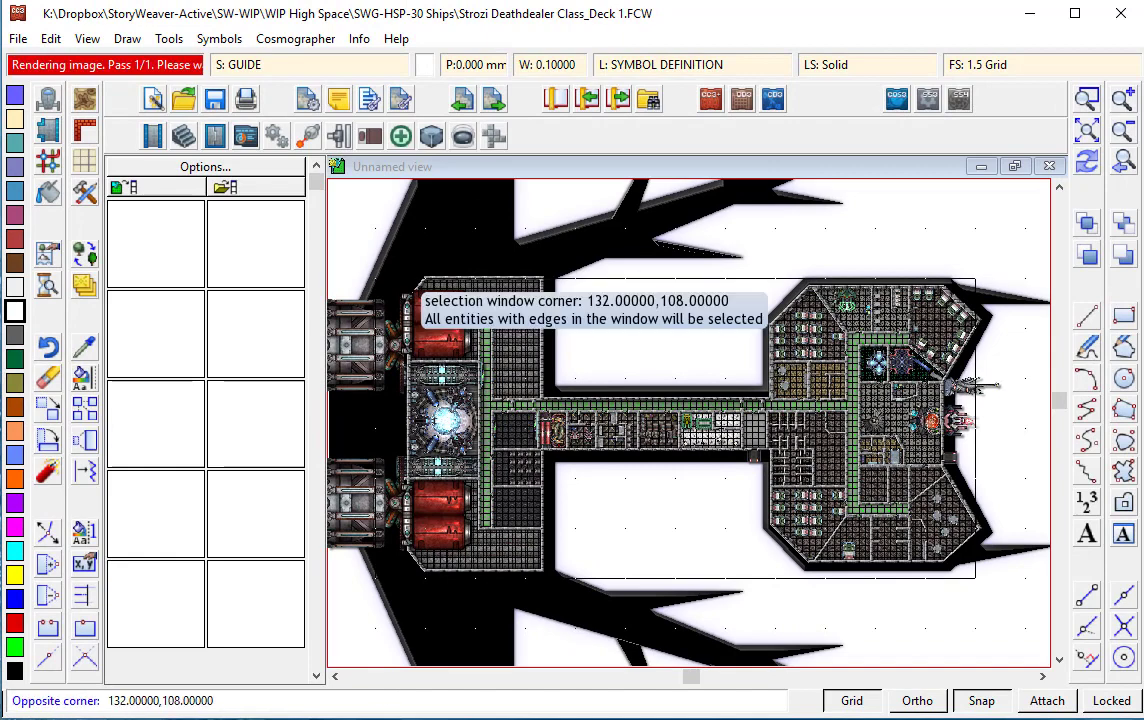
Bring up the C:\Tiles folder and scroll through the exported tile PNGs
key("alt+Tab")
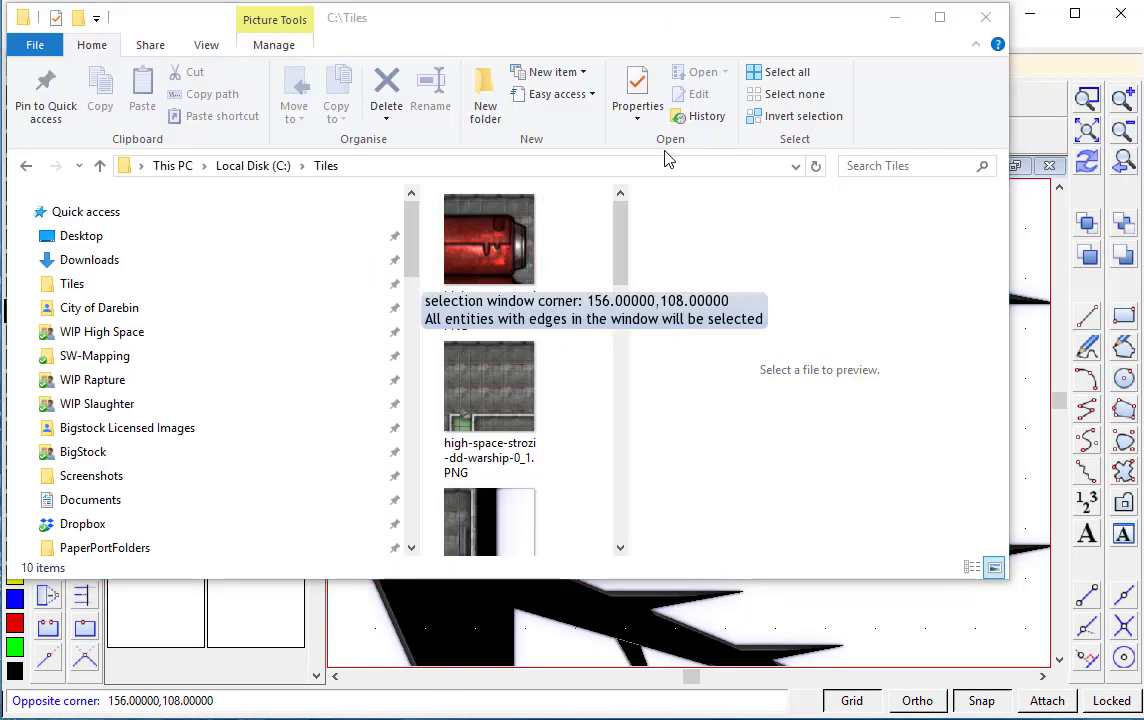
left_click_drag(627, 262, 623, 248)
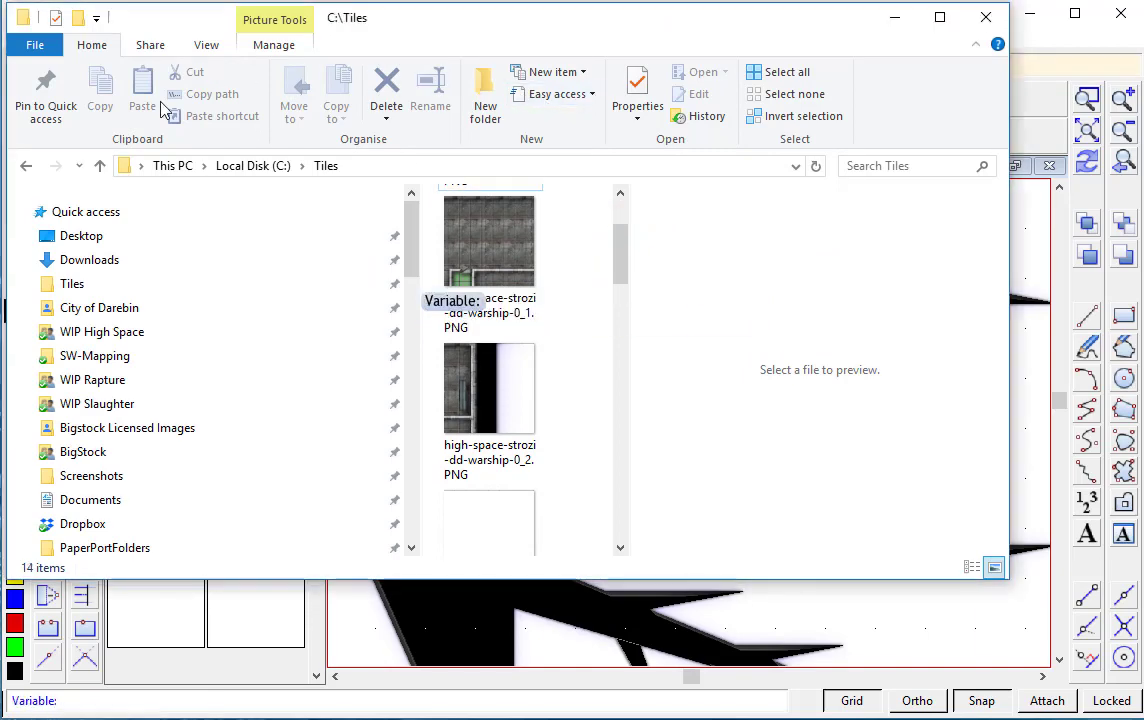
left_click(203, 50)
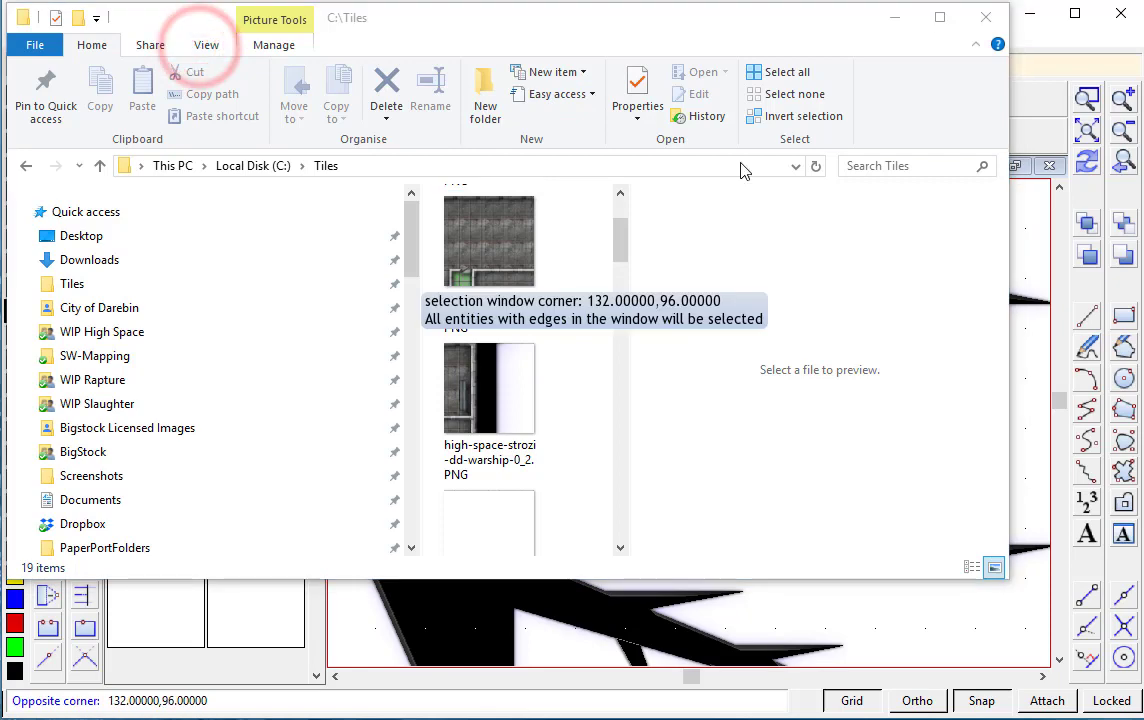
left_click(203, 50)
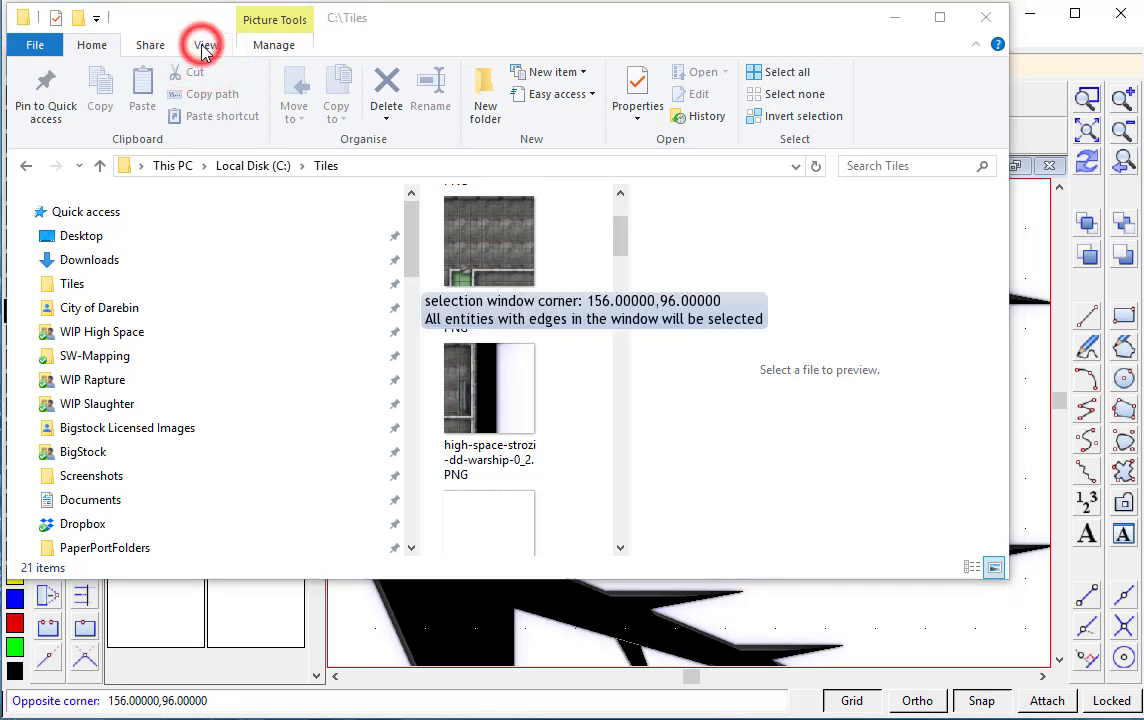
left_click(624, 241)
left_click_drag(626, 245, 615, 535)
scroll(565, 488, "down", 2)
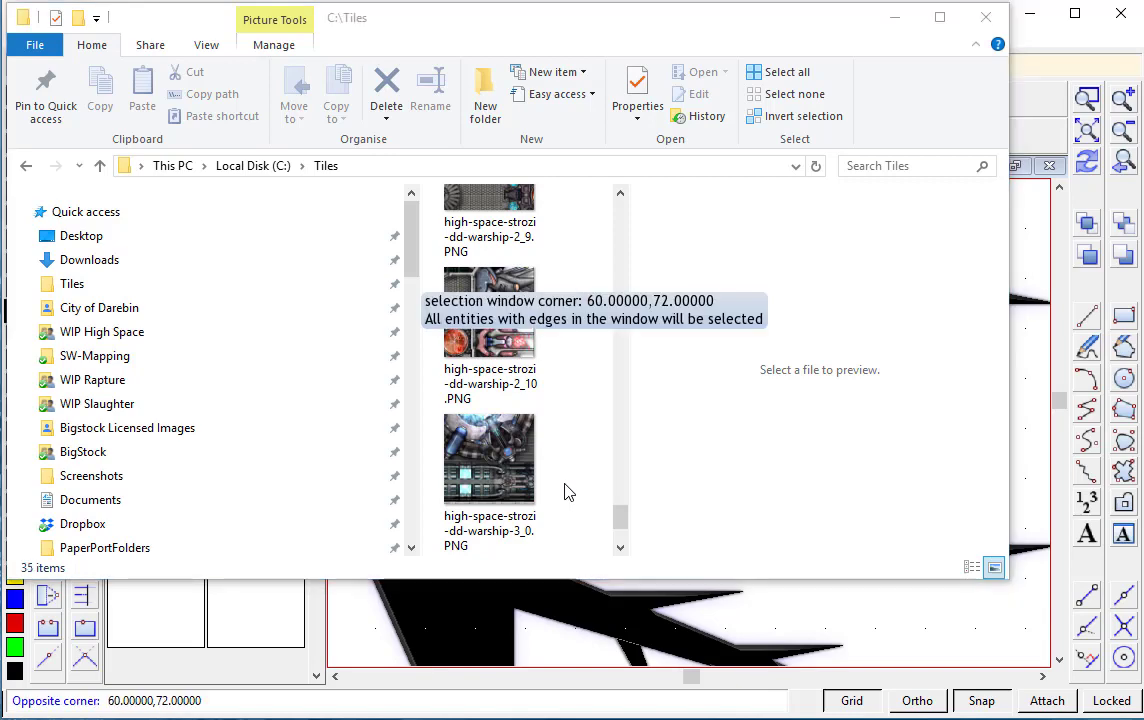
Preview the warship-3_0, the next tile, and the warship-2_7 tile full size in the image viewer
double_click(500, 465)
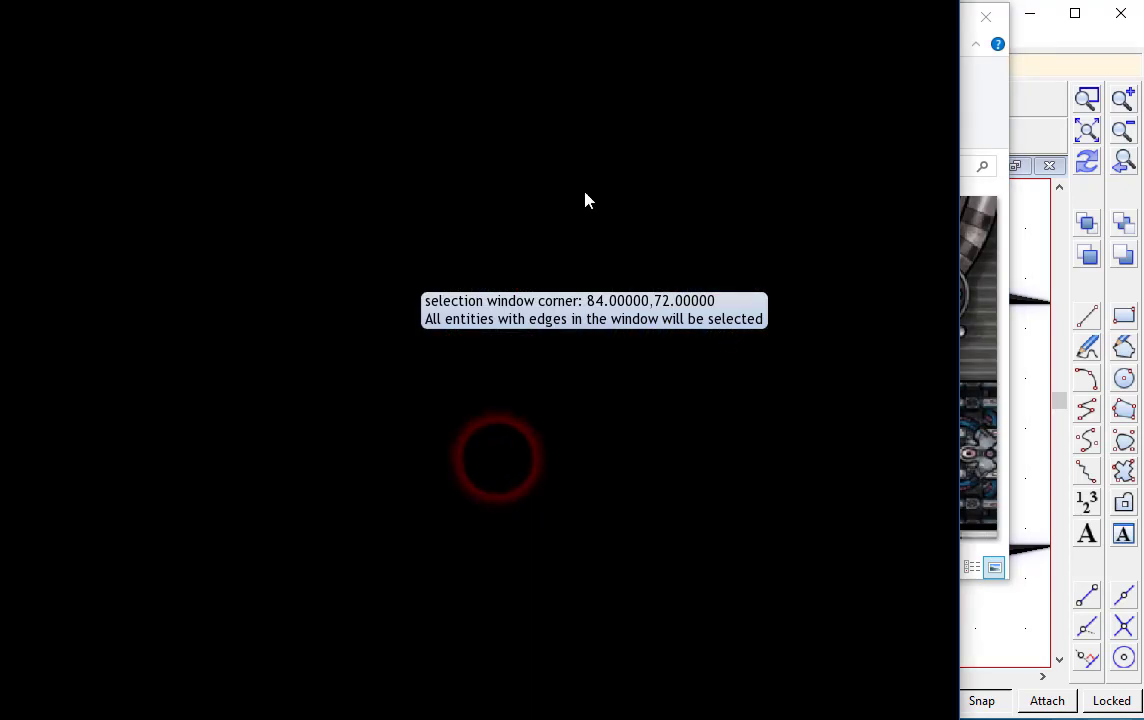
key("Right")
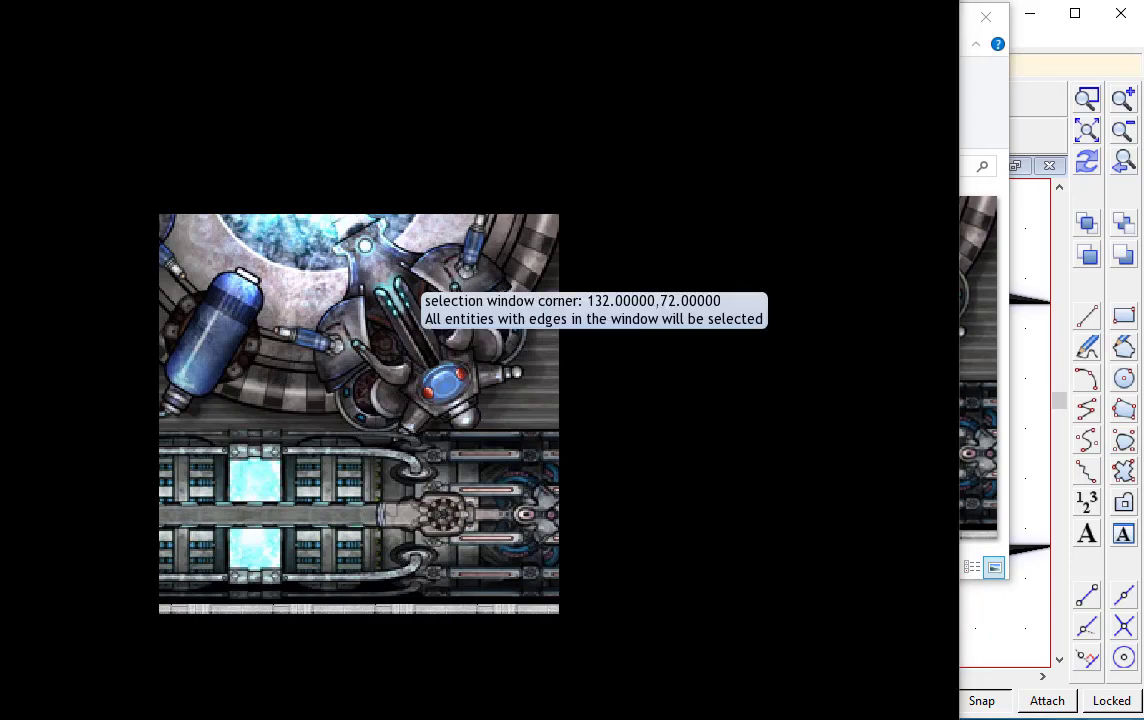
key("Escape")
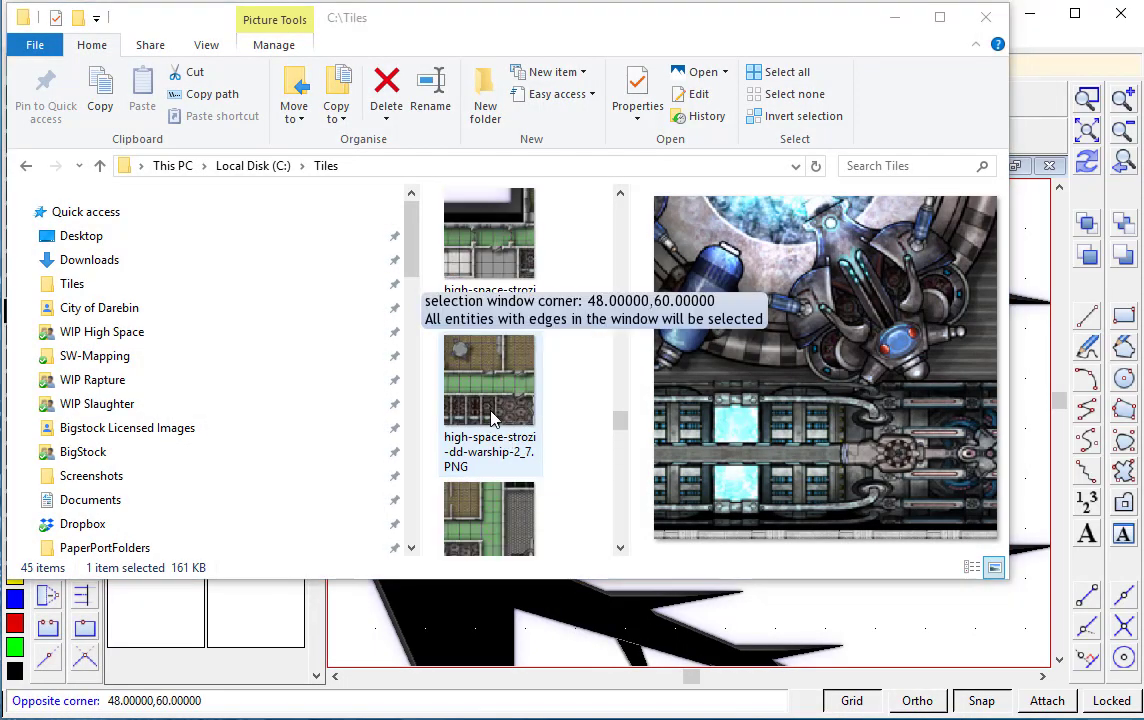
double_click(488, 388)
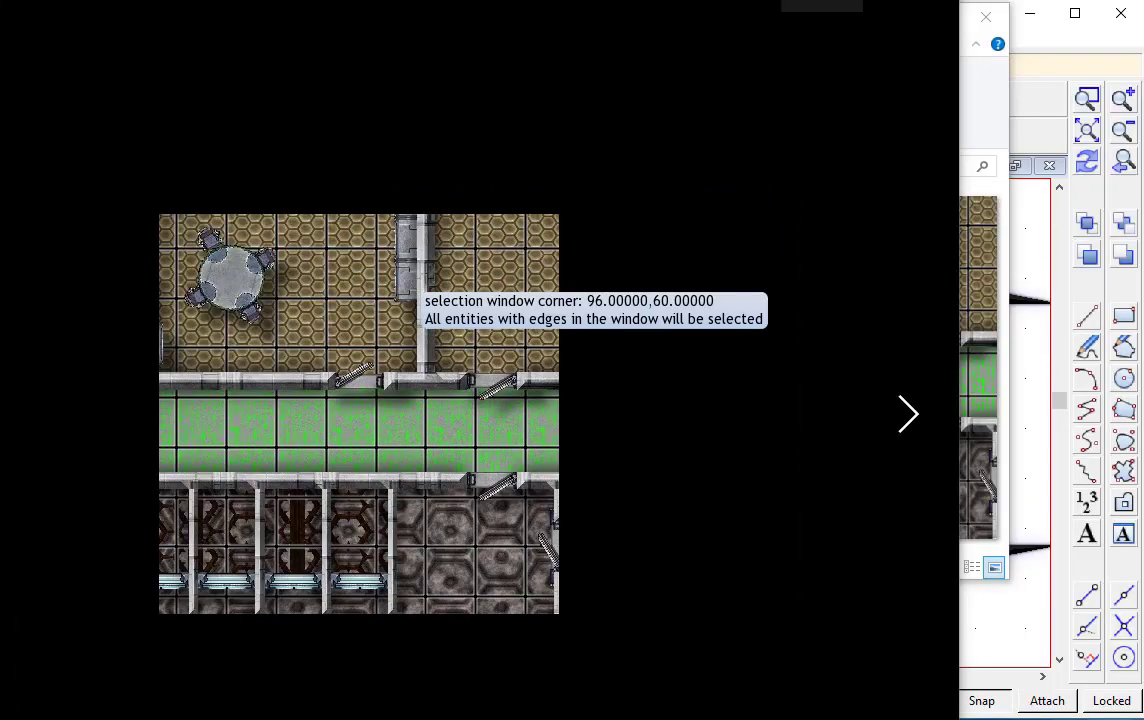
key("Escape")
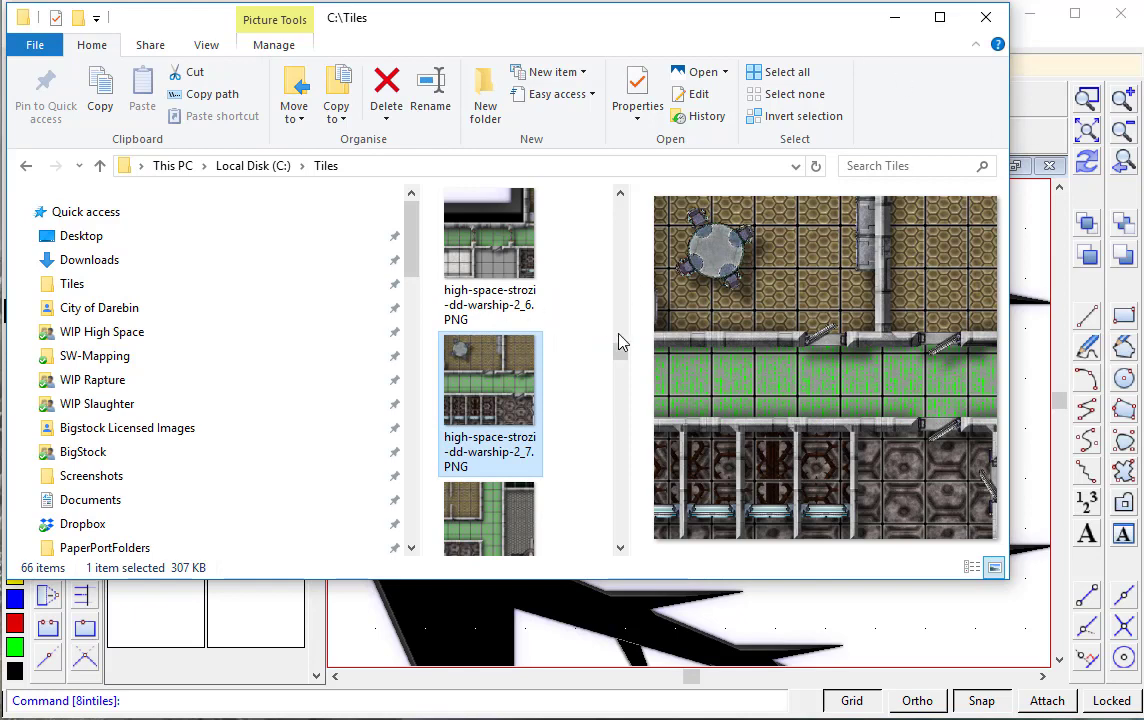
Turn off the preview pane to widen the tile grid and scroll through all 66 tiles
left_click(200, 50)
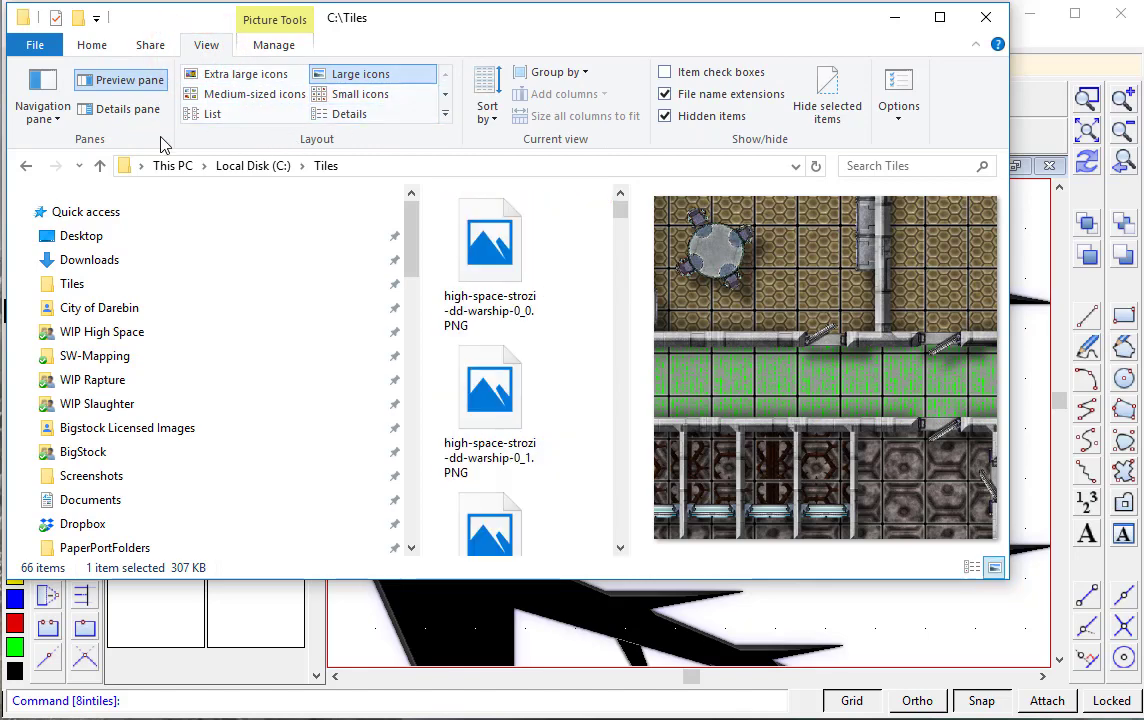
left_click(125, 79)
scroll(958, 328, "down", 5)
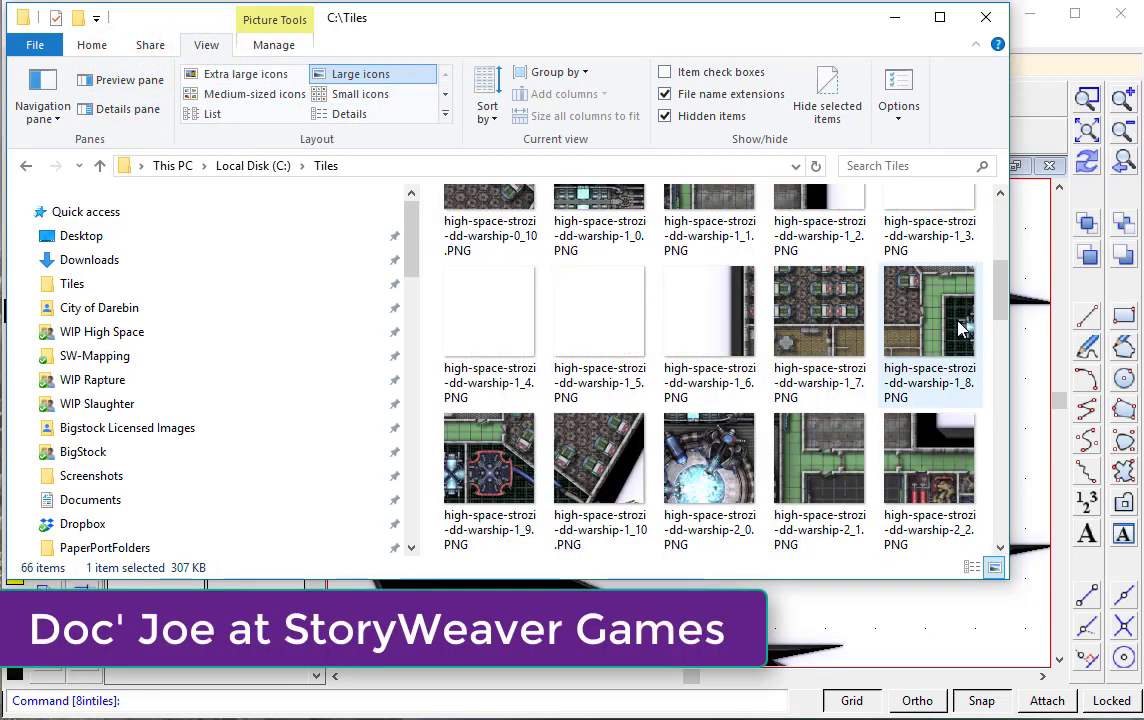
scroll(958, 328, "down", 10)
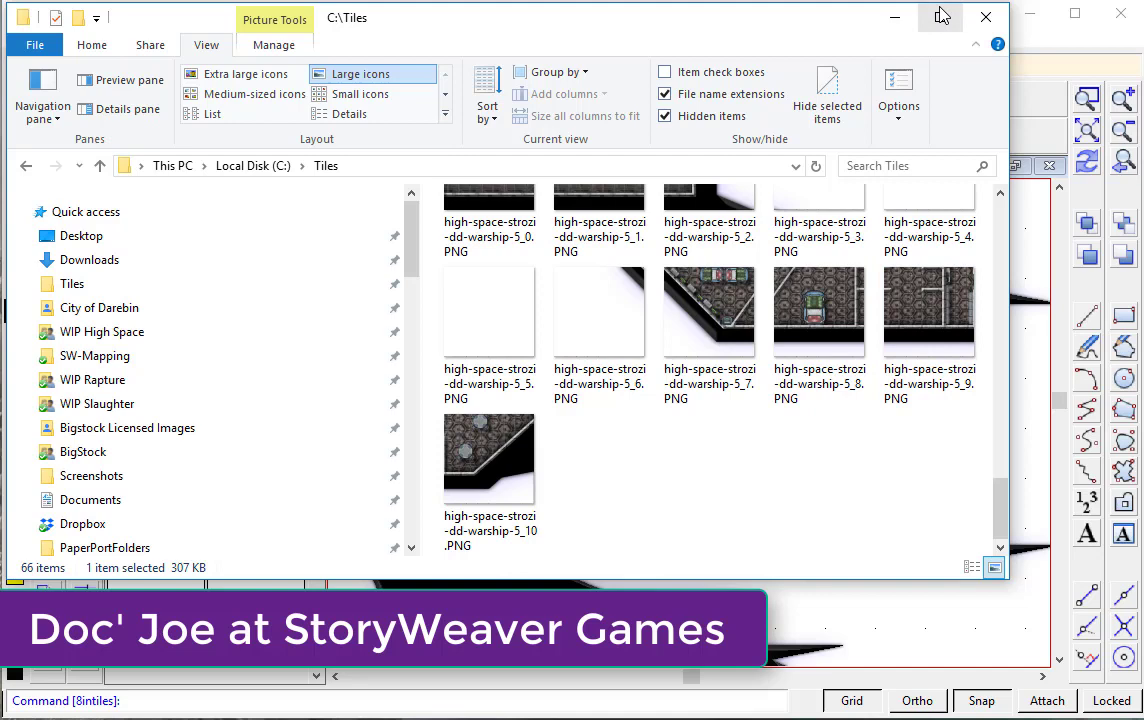
left_click(894, 17)
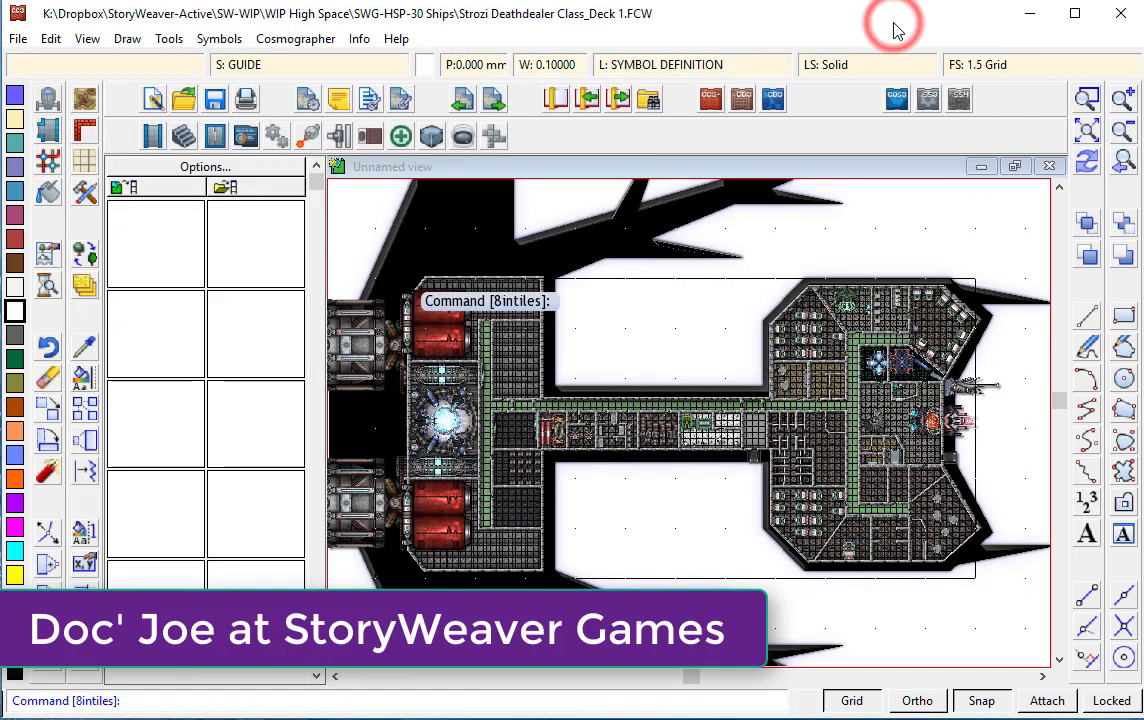